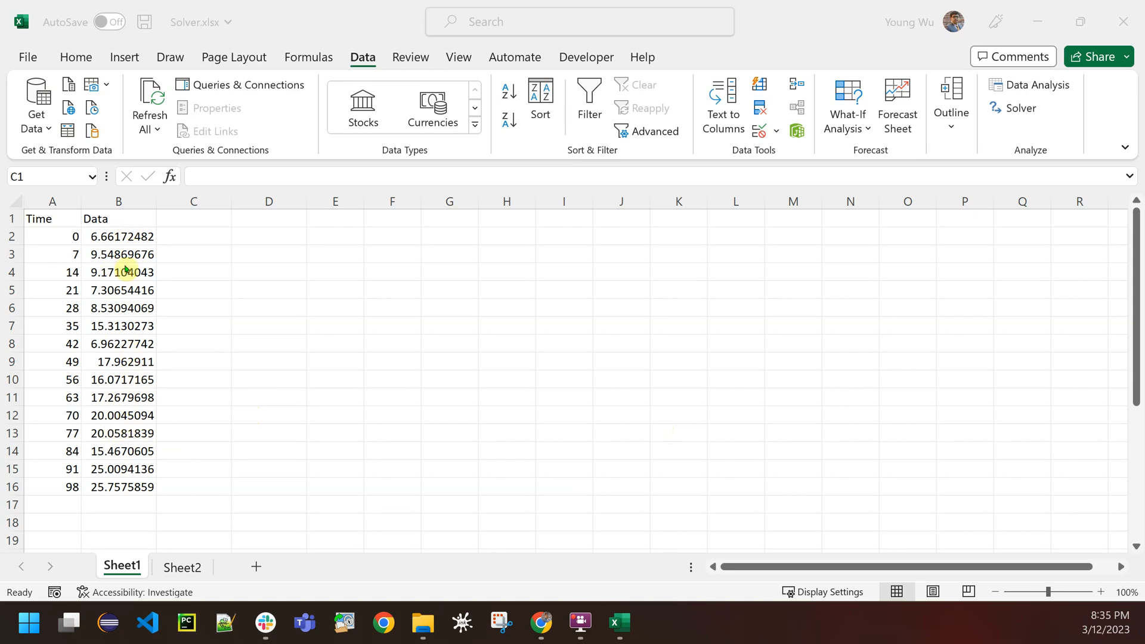
- Extend the Time series in column A in steps of 7 from row 17 down to 168 in A26
left_click(50, 507)
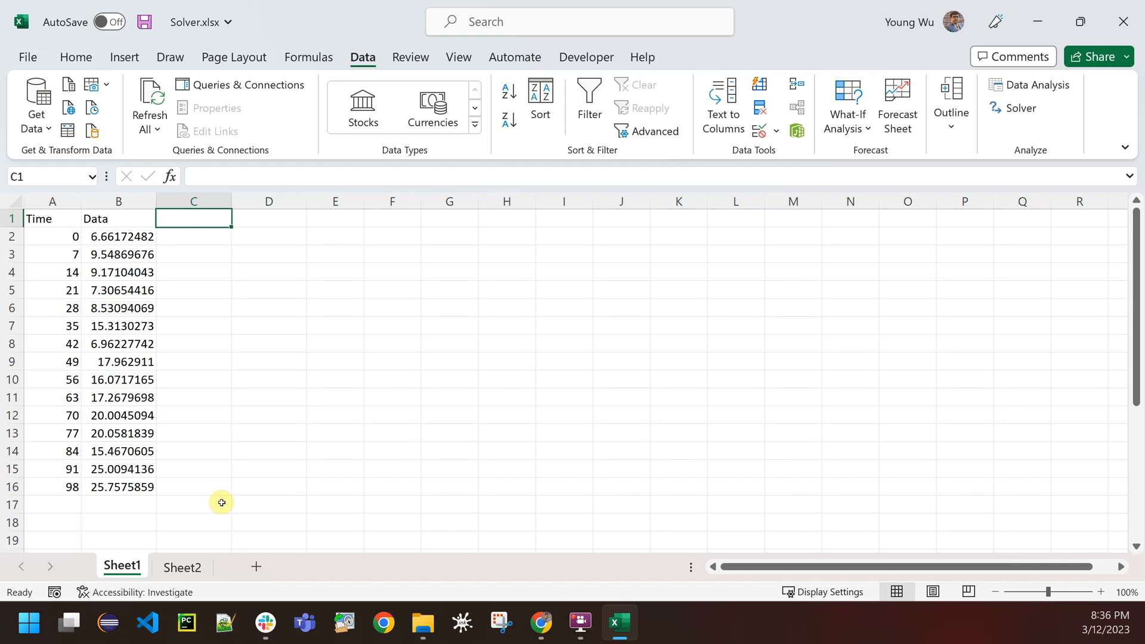
left_click(222, 503)
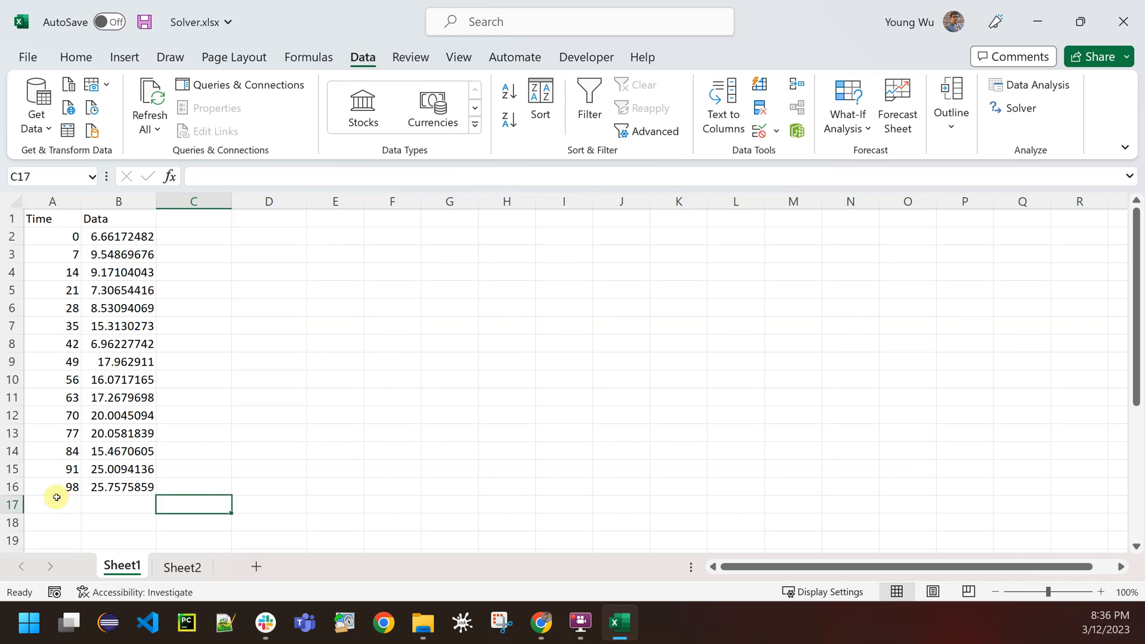
left_click_drag(52, 474, 83, 542)
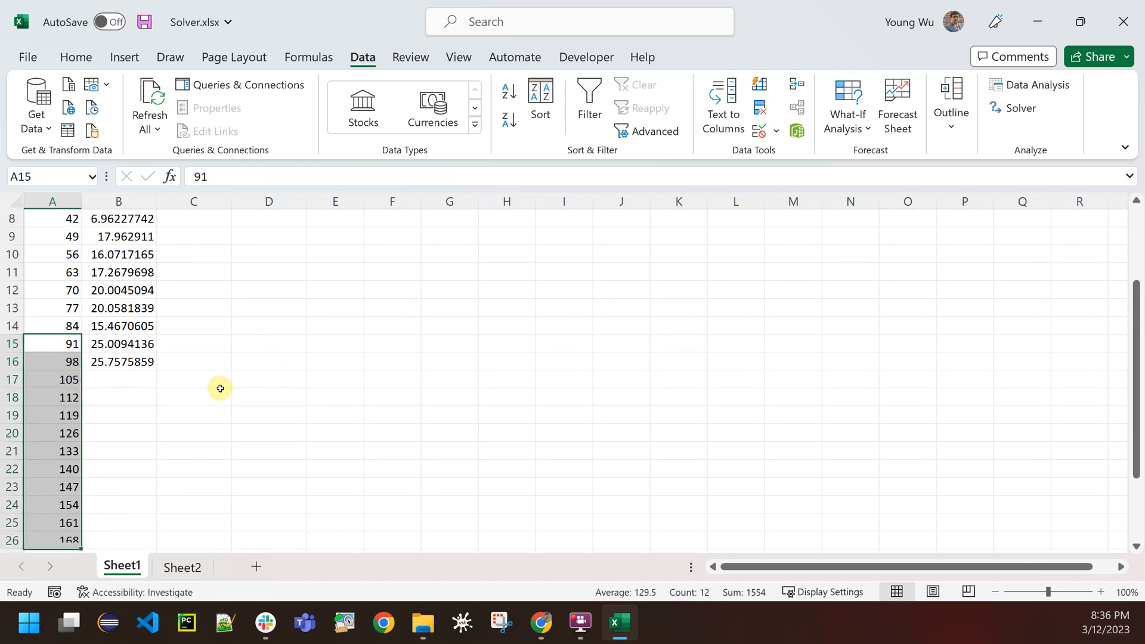
- Enter the formula =FORECAST.ETS(A17,$B$2:$B$16,$A$2:$A$16) in C17
left_click(197, 381)
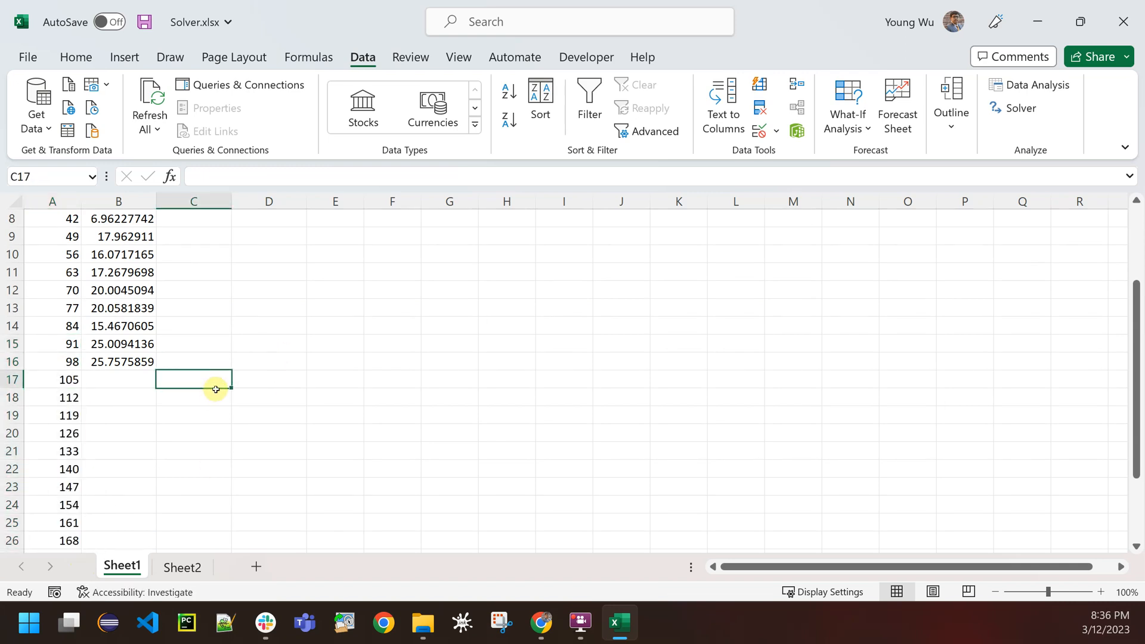
type("=for")
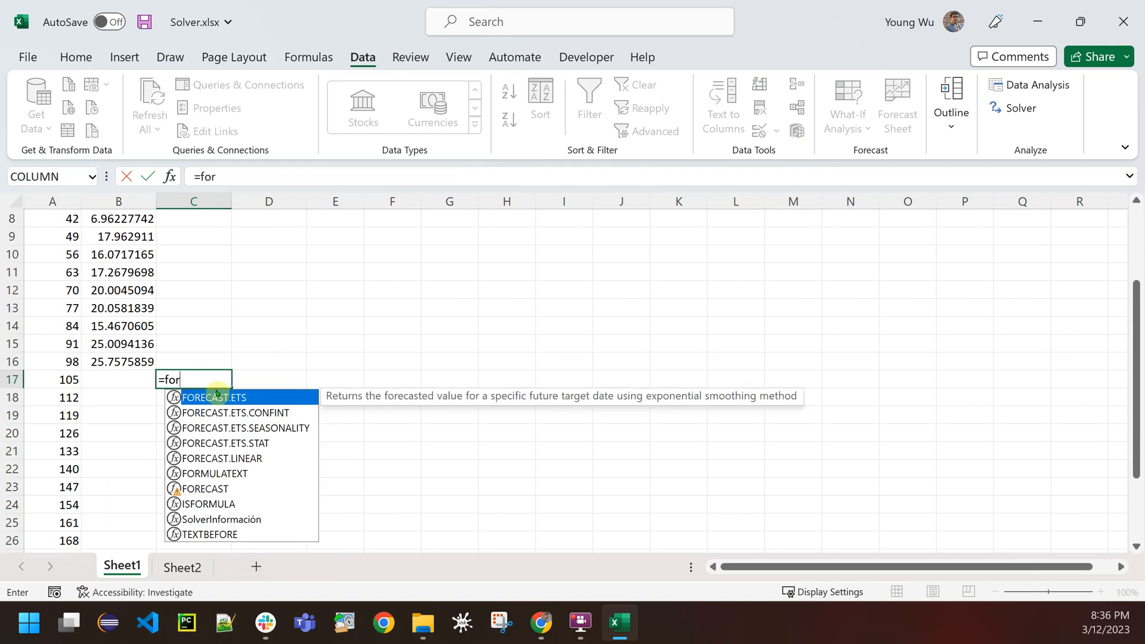
double_click(219, 396)
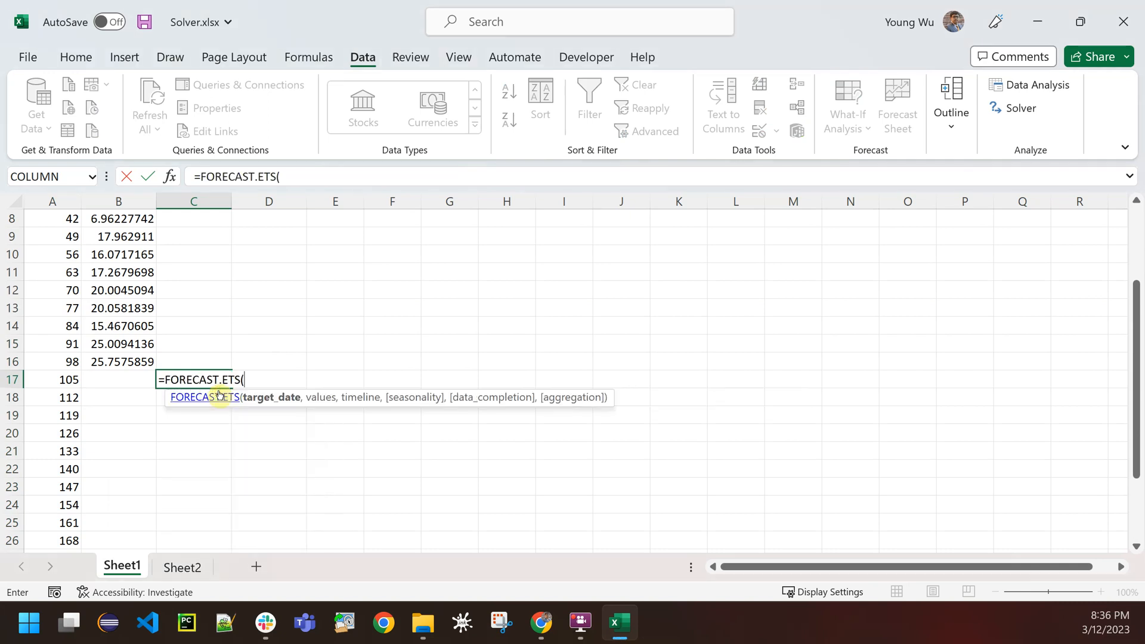
left_click(66, 378)
type(",")
left_click(119, 358)
left_click_drag(119, 357, 119, 235)
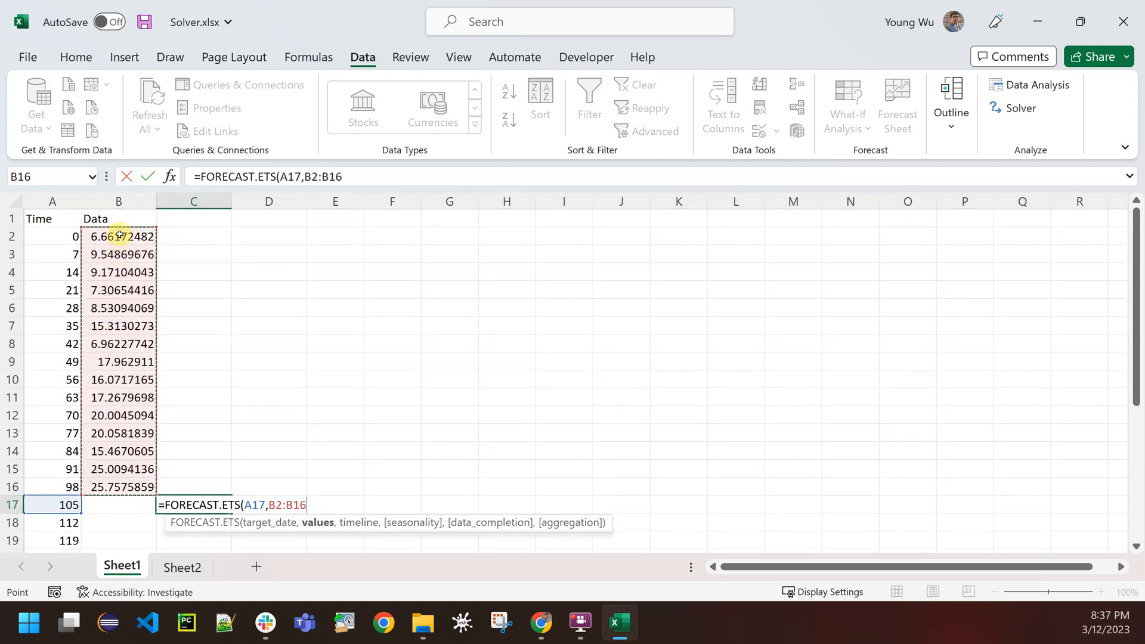
key("F4")
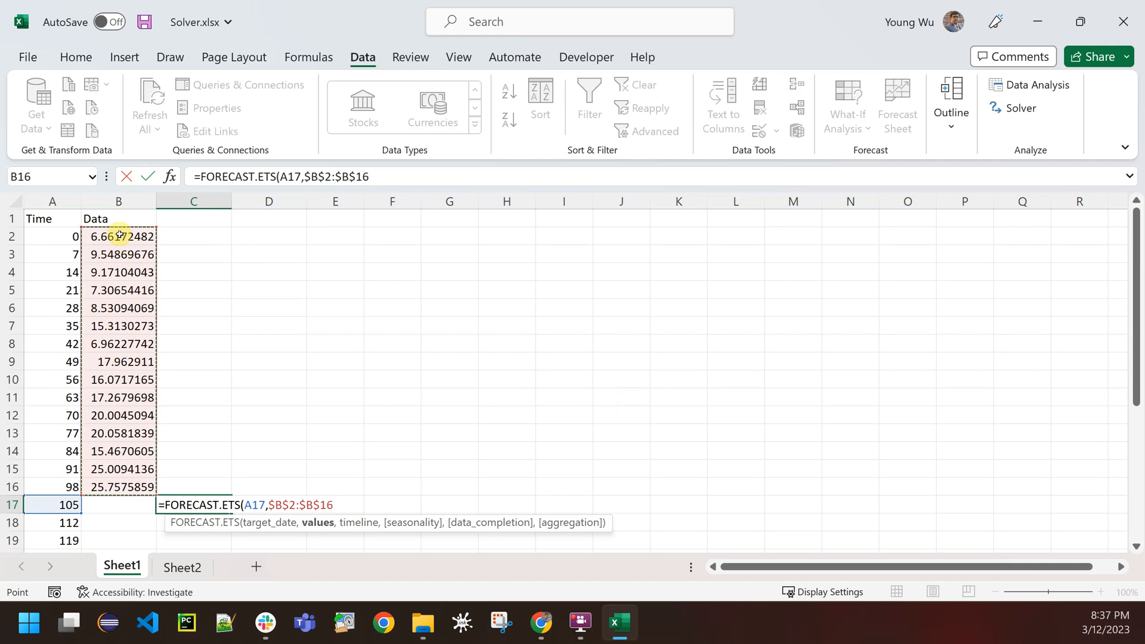
type(",")
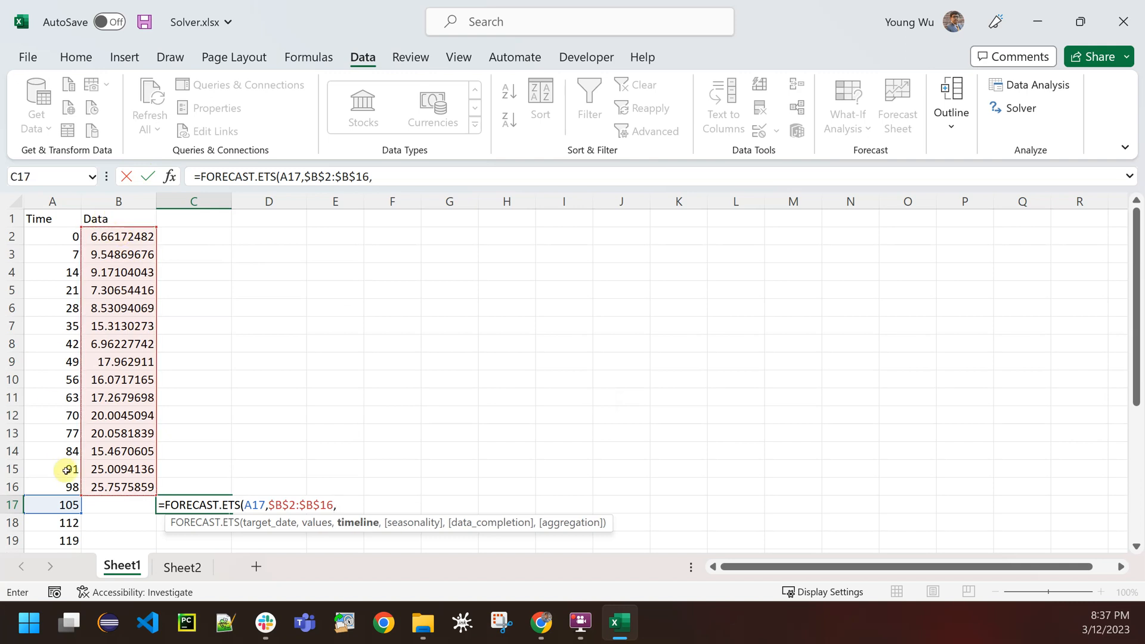
left_click_drag(66, 485, 62, 238)
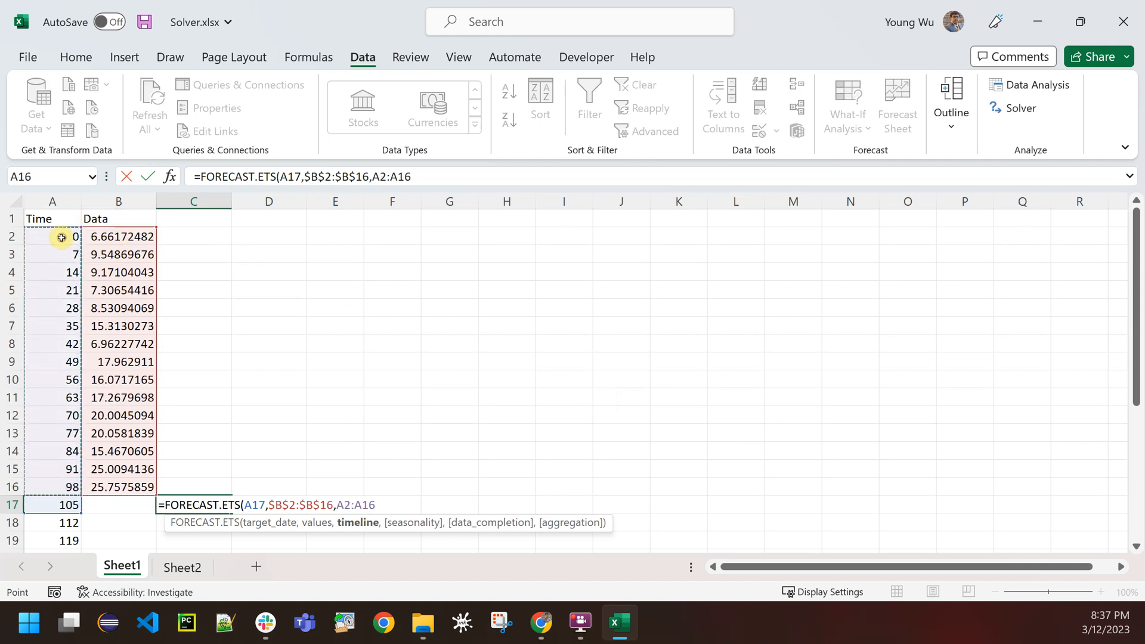
key("F4")
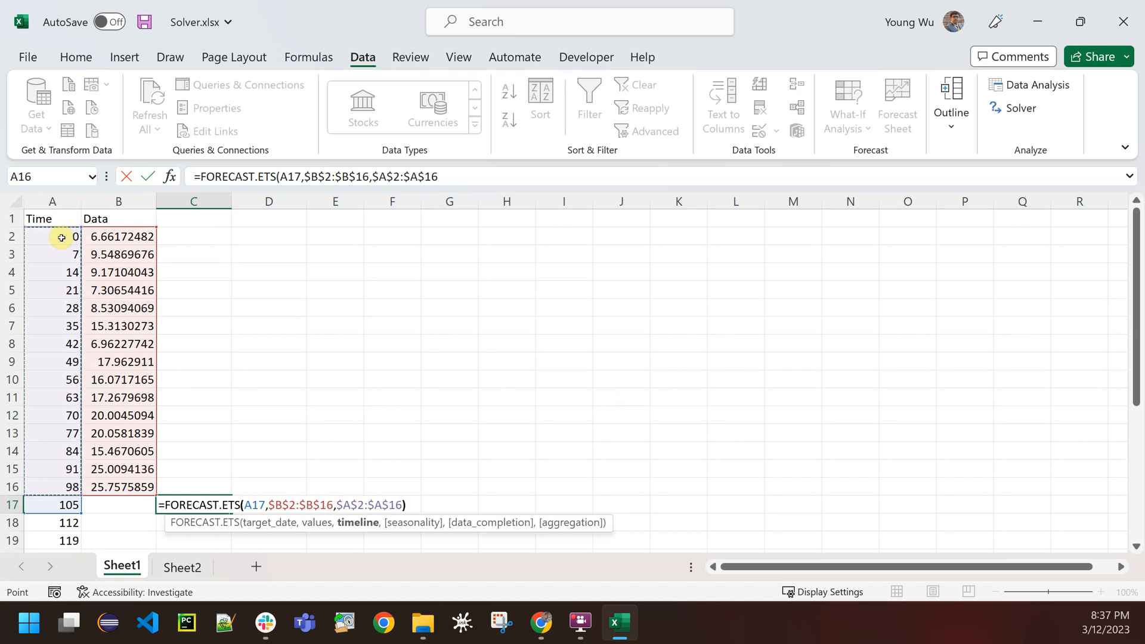
type(")")
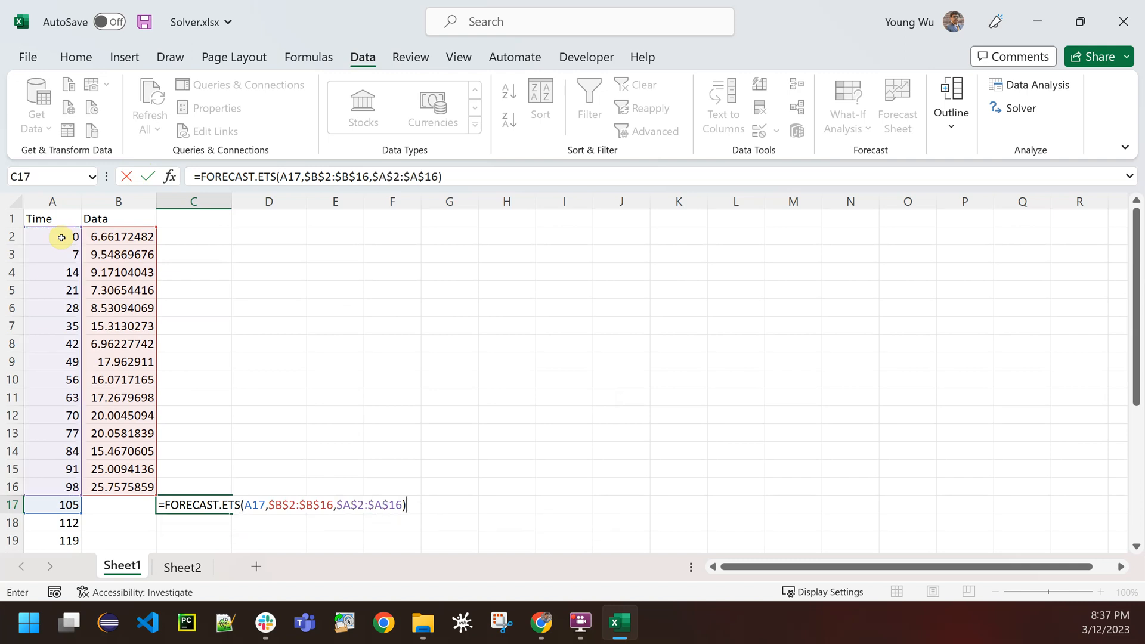
key("Return")
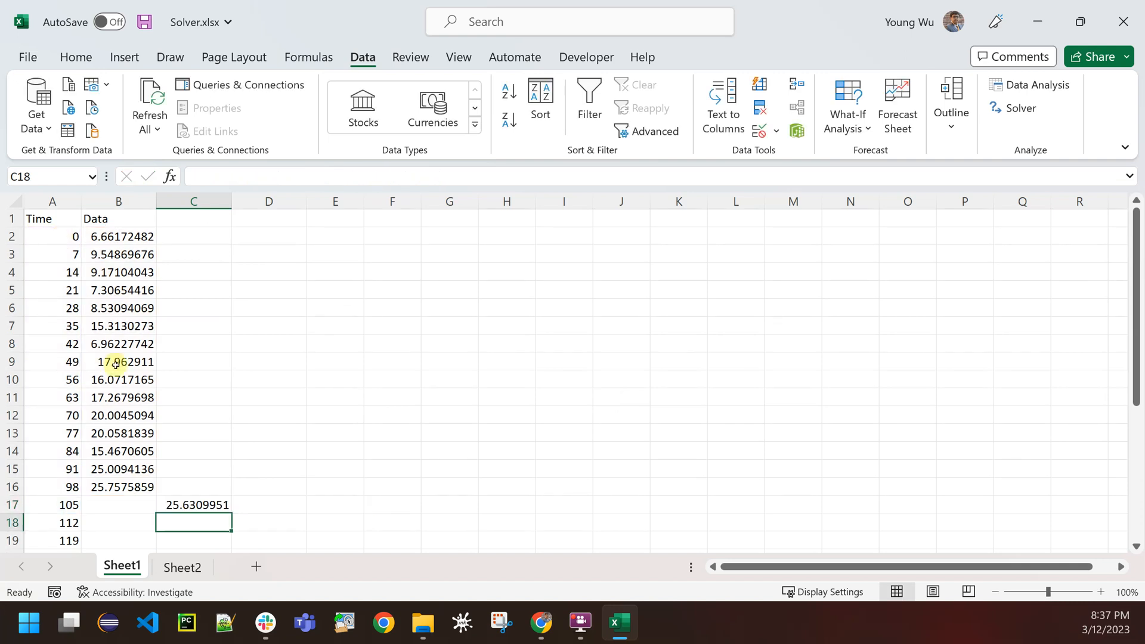
- Fill the forecast formula from C17 down to C26 and check the copied formulas
left_click(208, 506)
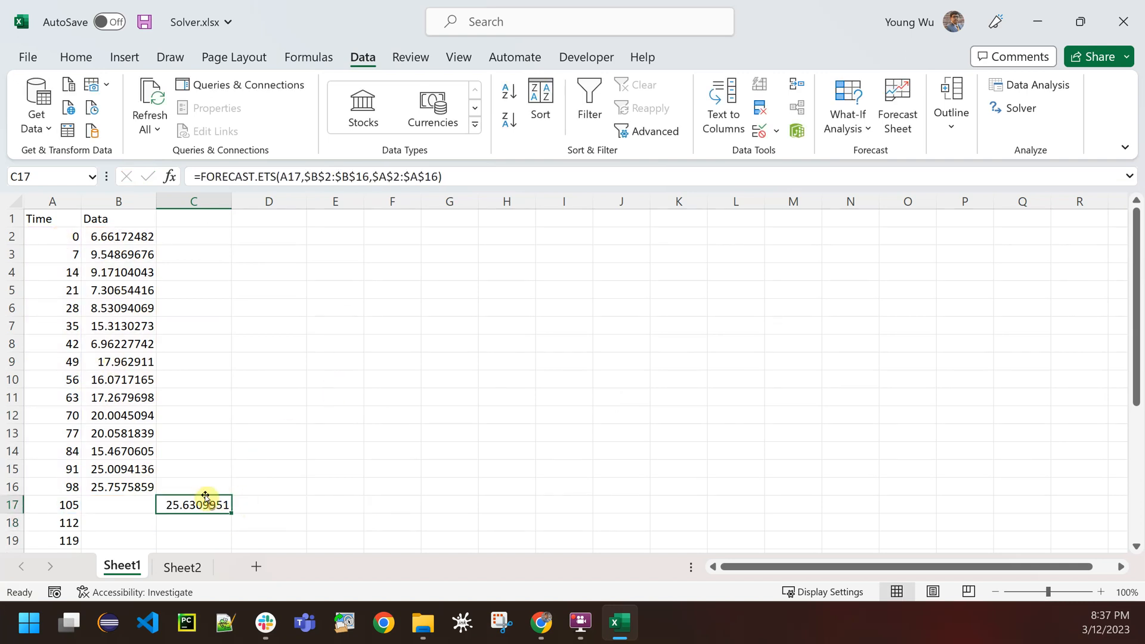
scroll(212, 453, "down", 3)
double_click(231, 332)
left_click(206, 379)
left_click(198, 398)
left_click(191, 380)
left_click(185, 398)
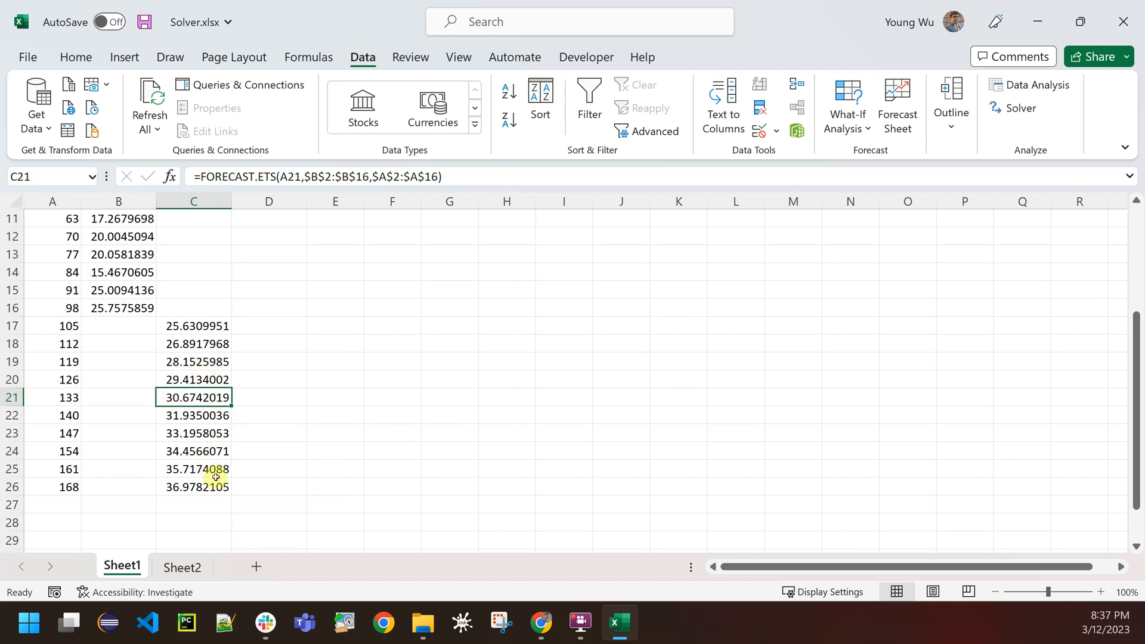
- Insert a line chart of the range A1:C26 and place it beside the data, starting near column E in row 1
left_click_drag(204, 488, 94, 200)
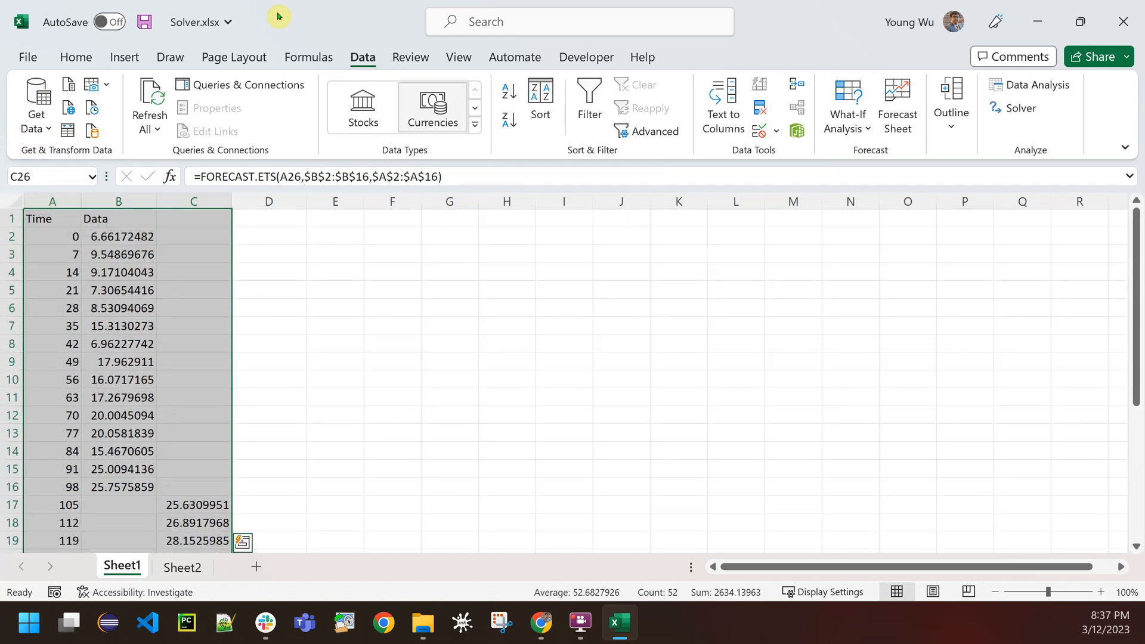
left_click(126, 59)
left_click(337, 119)
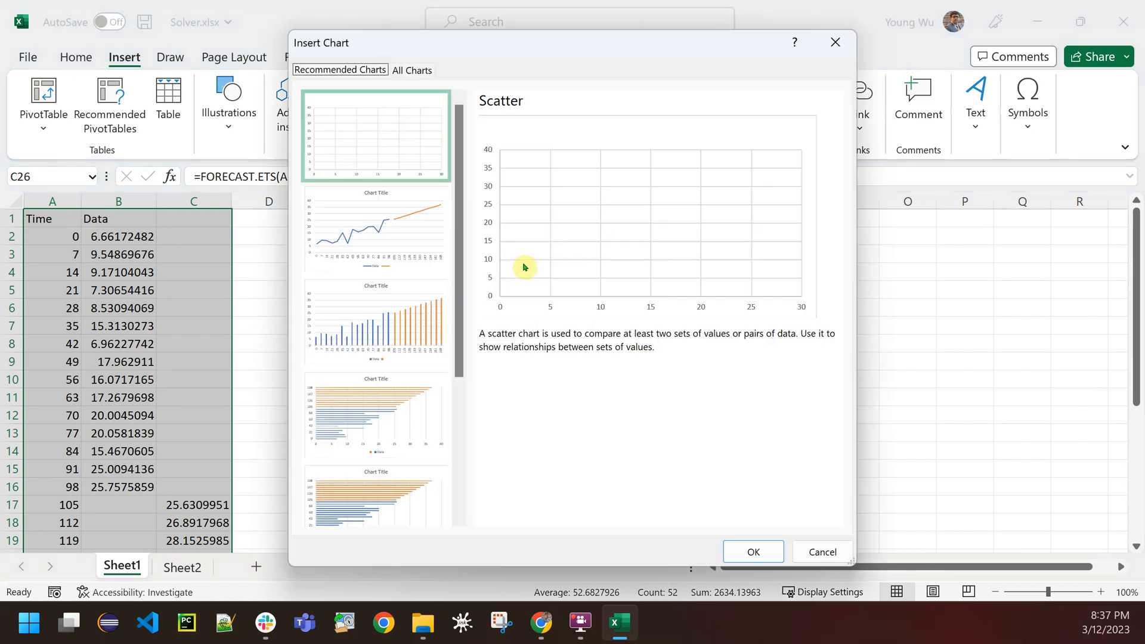
left_click(435, 200)
left_click(753, 551)
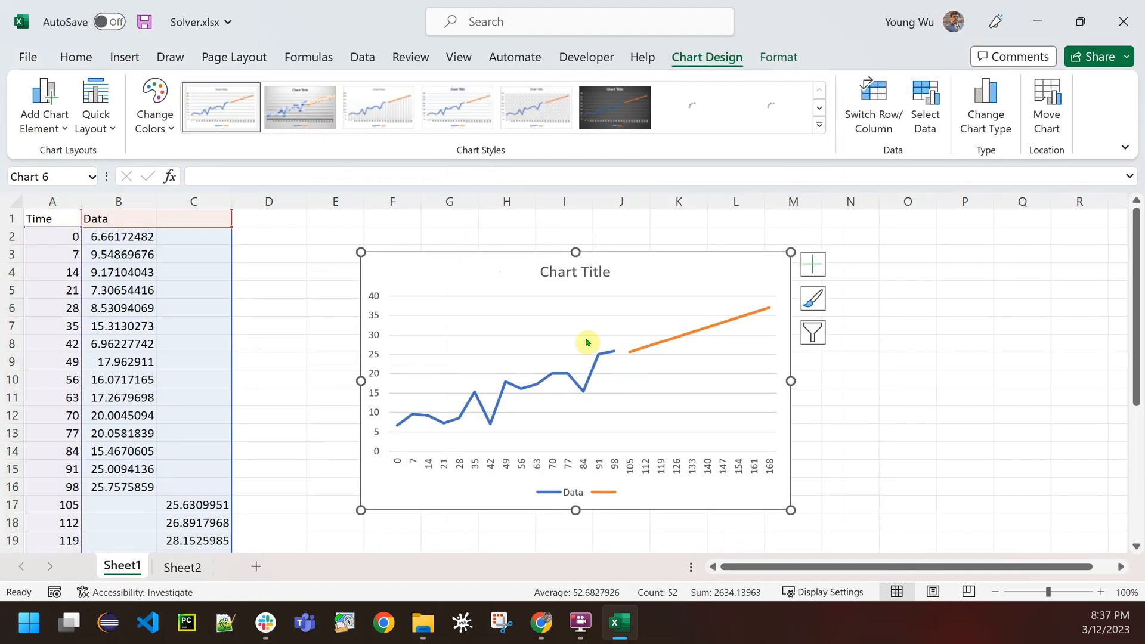
left_click_drag(501, 273, 456, 240)
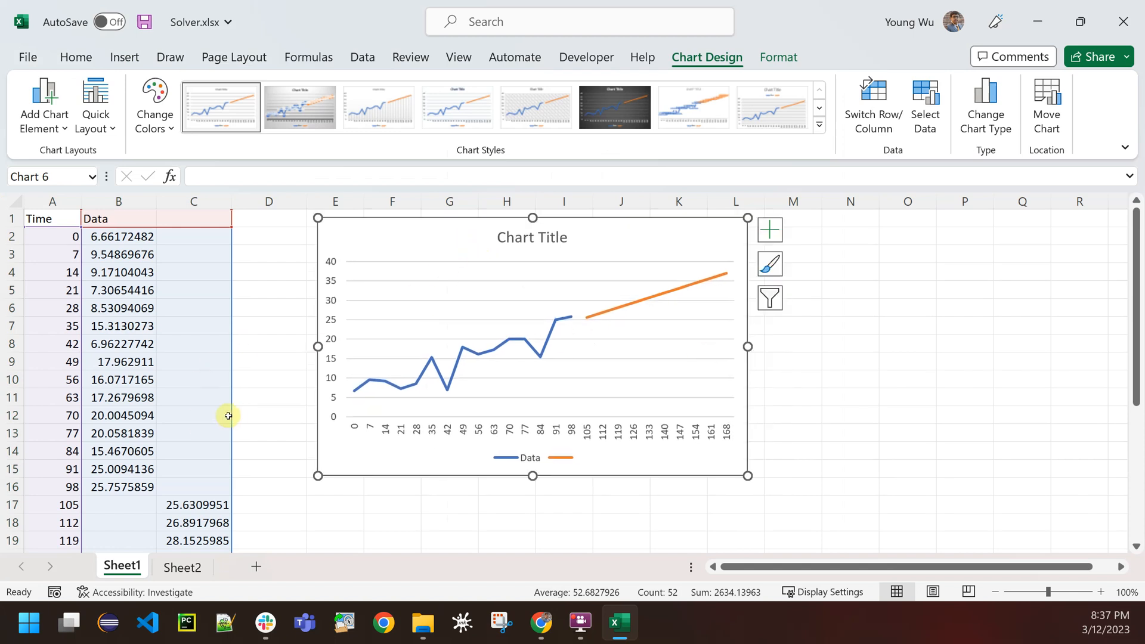
- Fill the forecast formula from C17 up to C2 and enter the header Estimate in C1
left_click(256, 416)
left_click(225, 505)
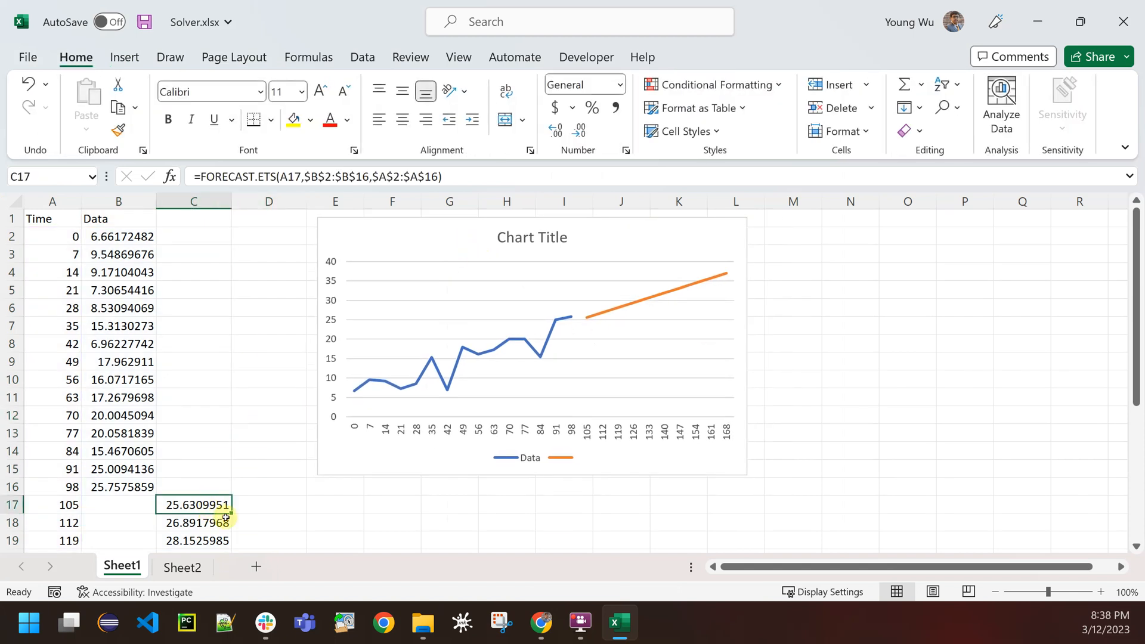
left_click_drag(231, 513, 226, 225)
left_click(198, 215)
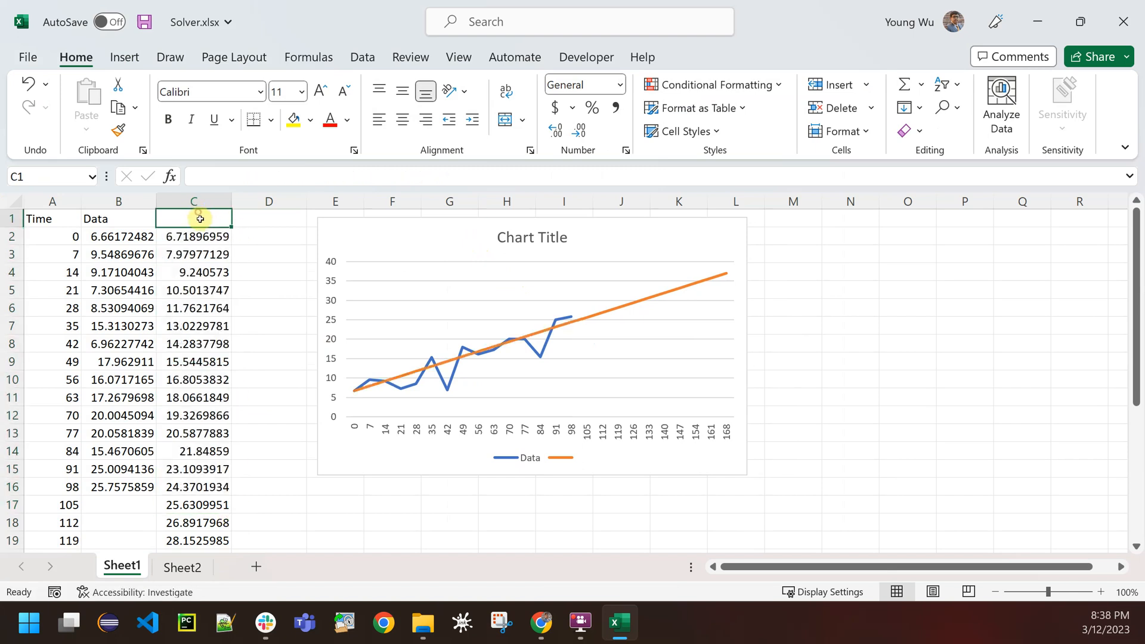
type("Estimate")
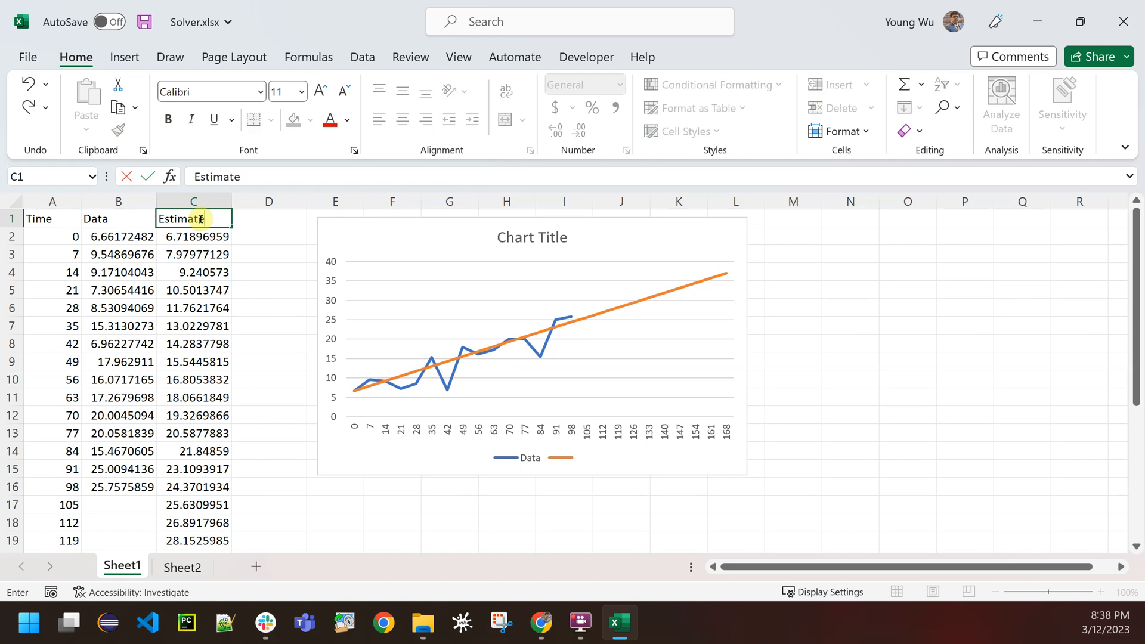
key("Return")
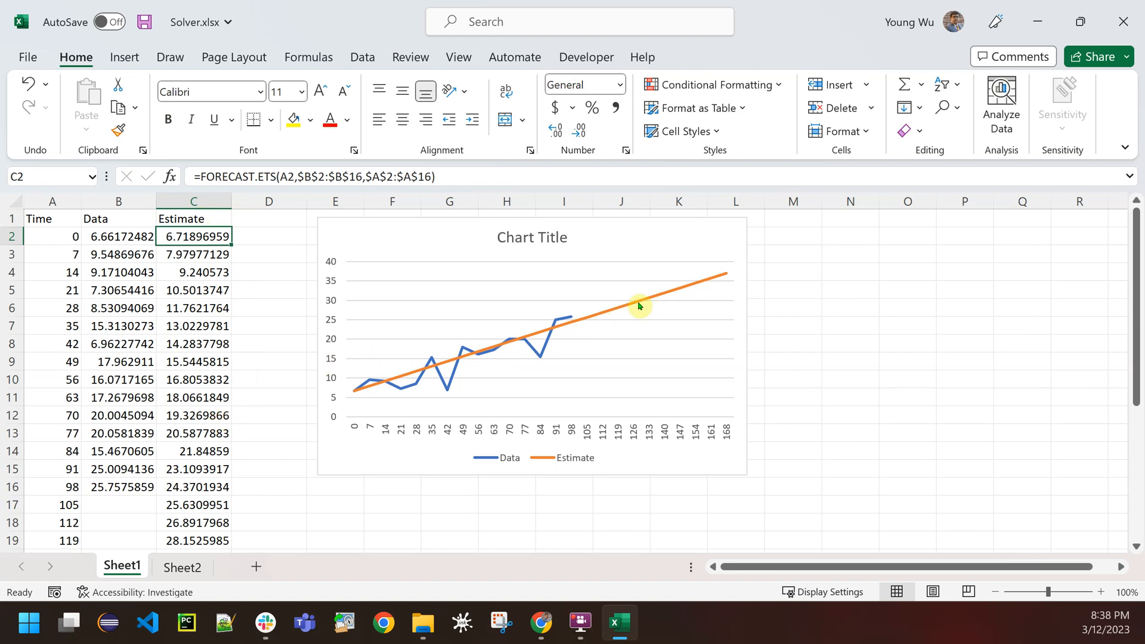
- Extend the times and estimates below row 26 to row 30 in steps of 1, up to 172, and clear row 27
mouse_move(639, 304)
scroll(274, 438, "down", 7)
left_click_drag(56, 303, 225, 393)
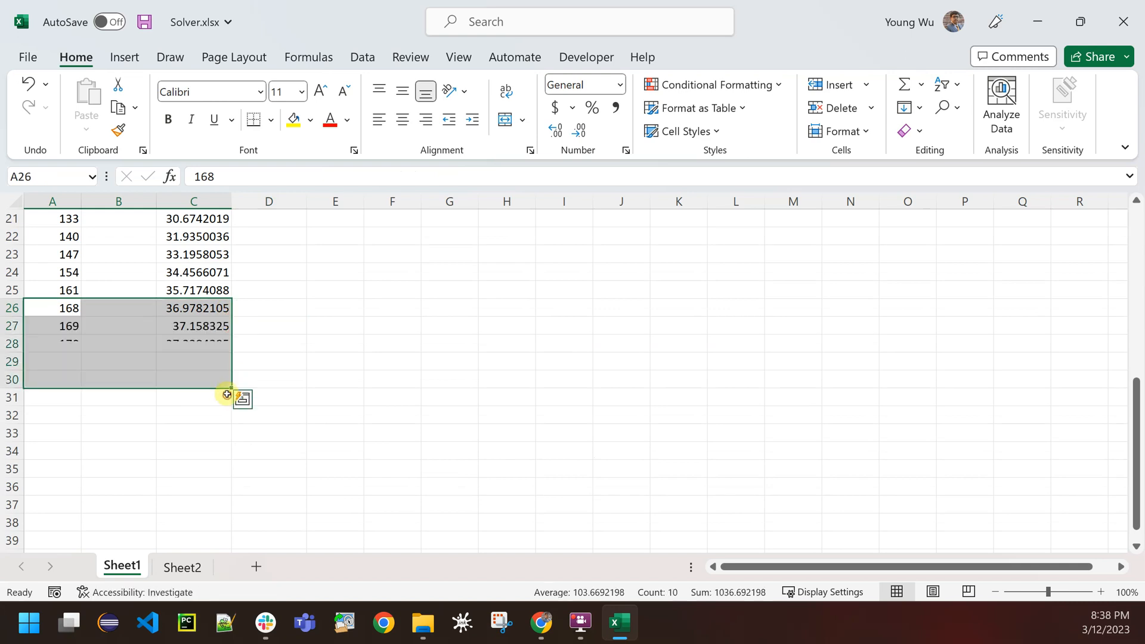
left_click(12, 325)
key("Delete")
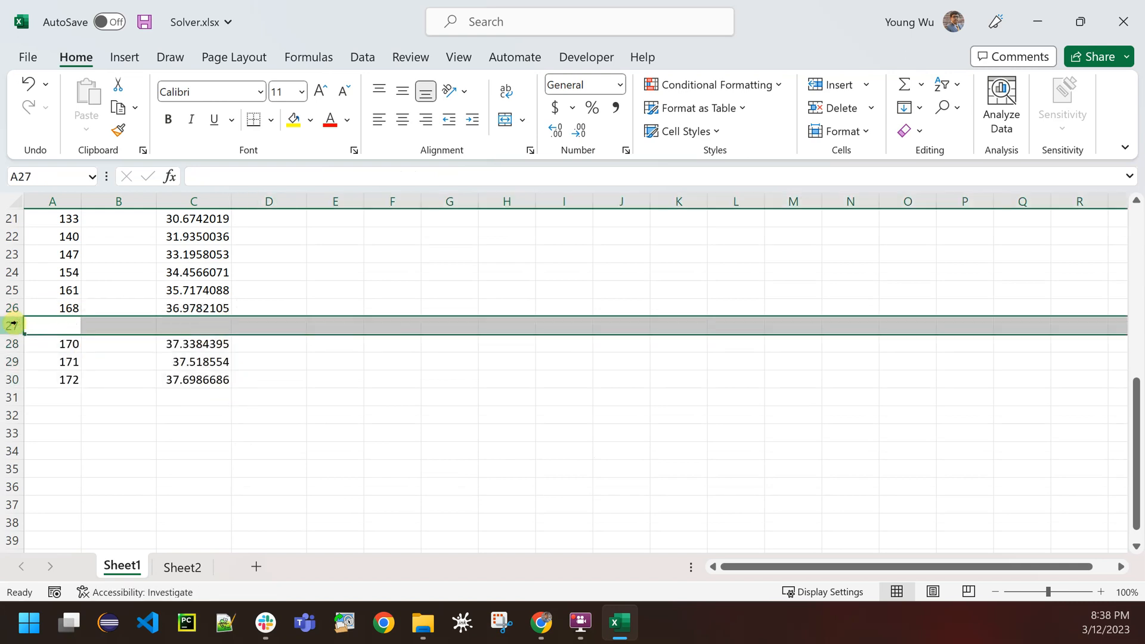
- Set the time in A28 to 129
key("Right")
key("Right")
key("Down")
key("Left")
key("Left")
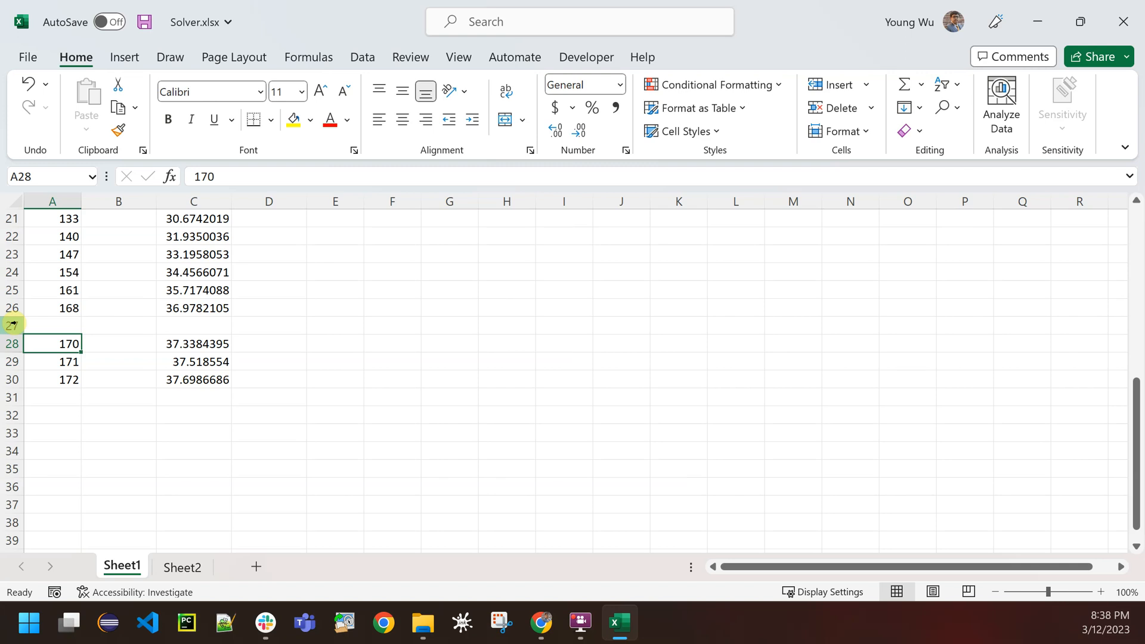
type("129")
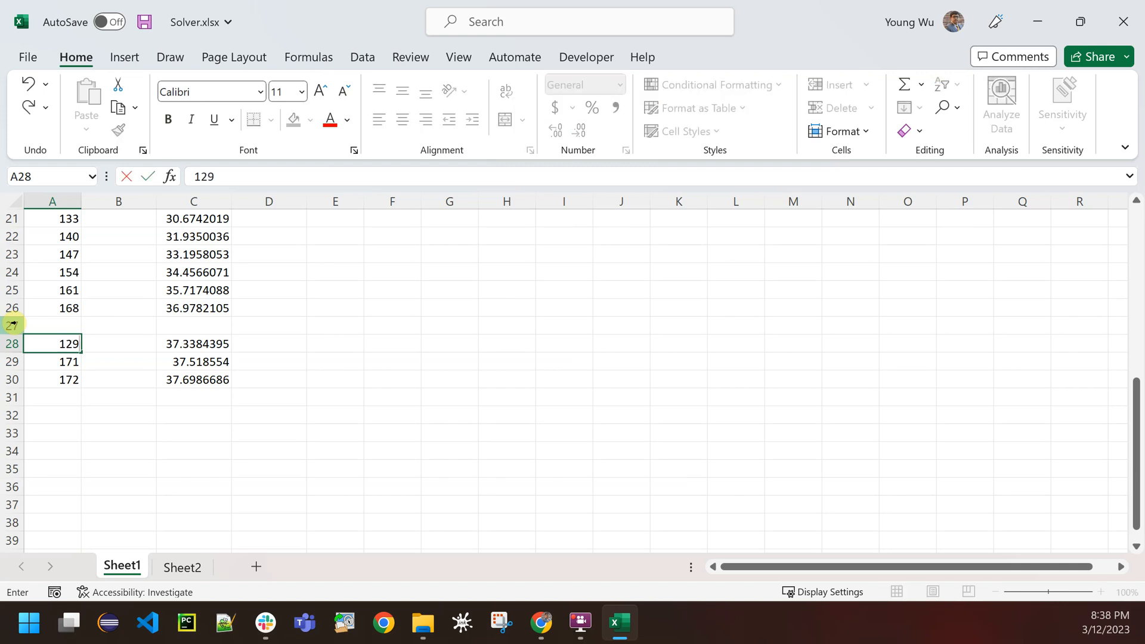
key("Return")
key("Up")
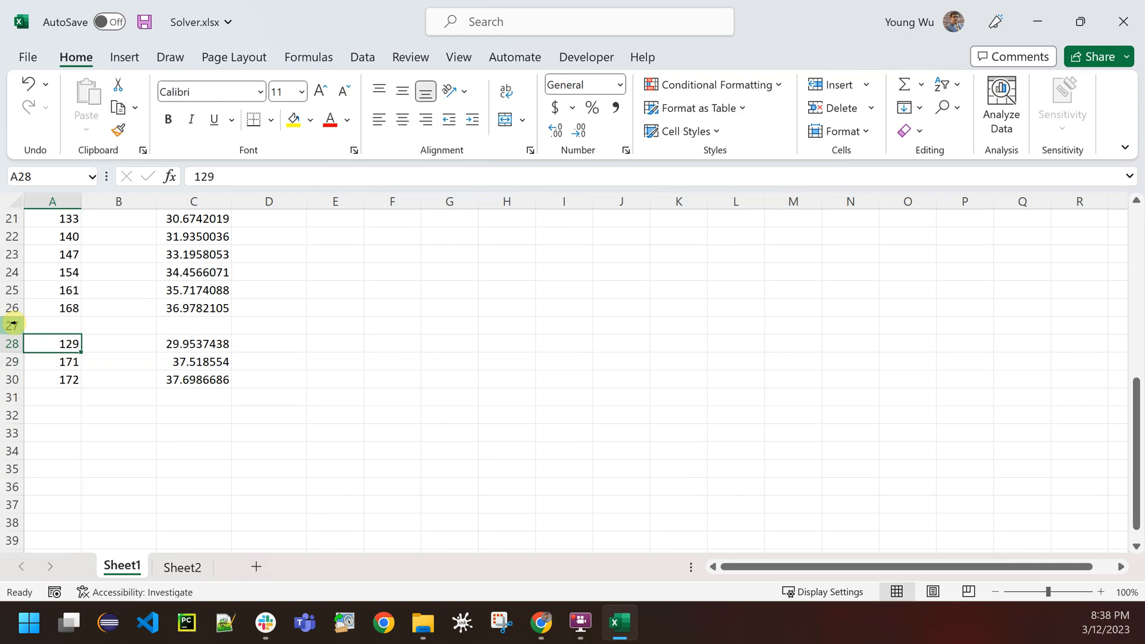
- Set the time in A28 to 130
type("130")
key("Return")
key("Up")
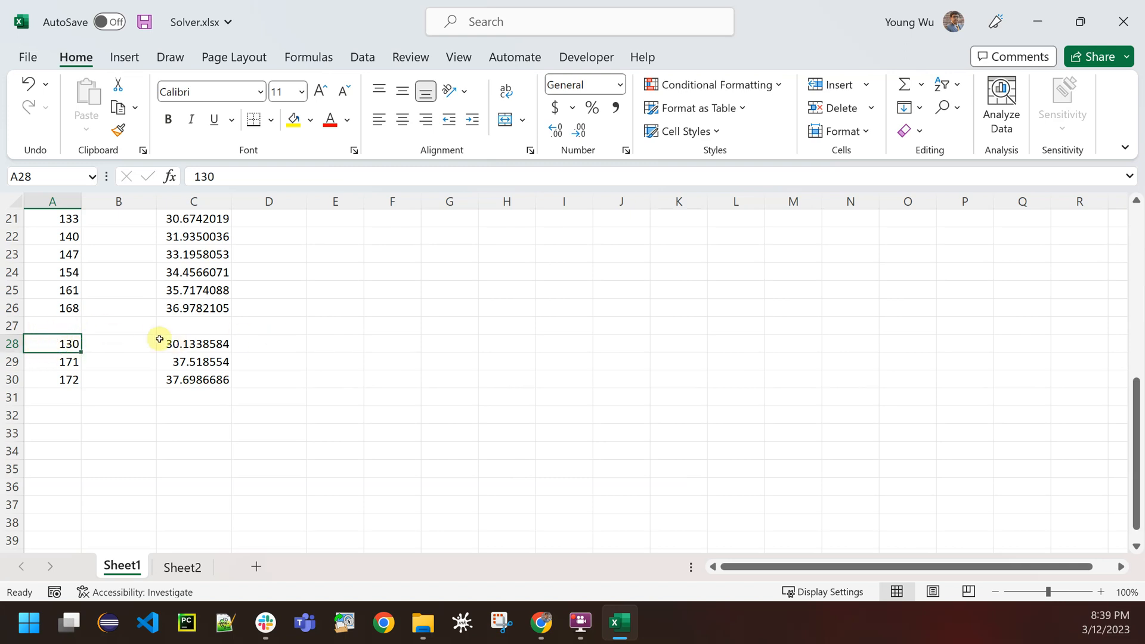
- Examine the forecast formula in C28 and its time input in A28
left_click(197, 344)
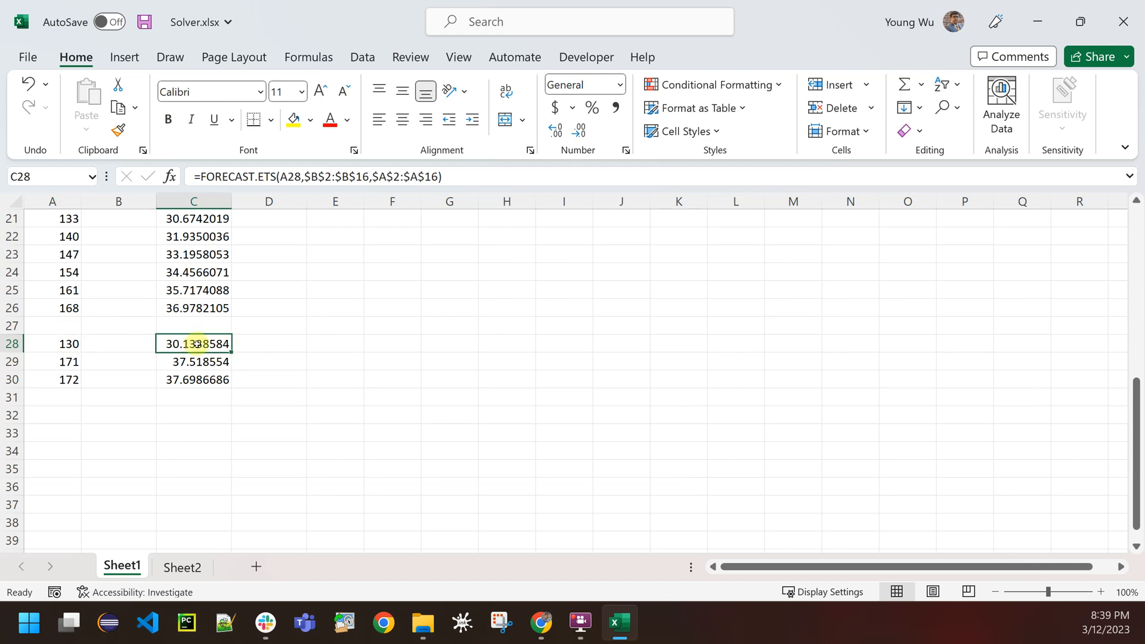
left_click(61, 342)
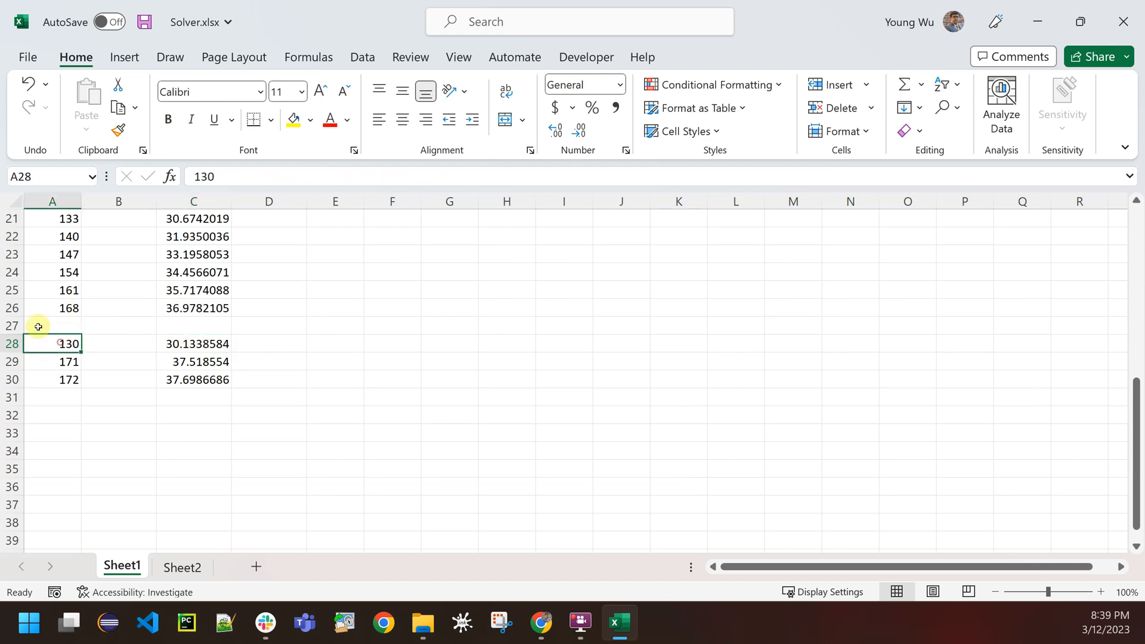
left_click(216, 344)
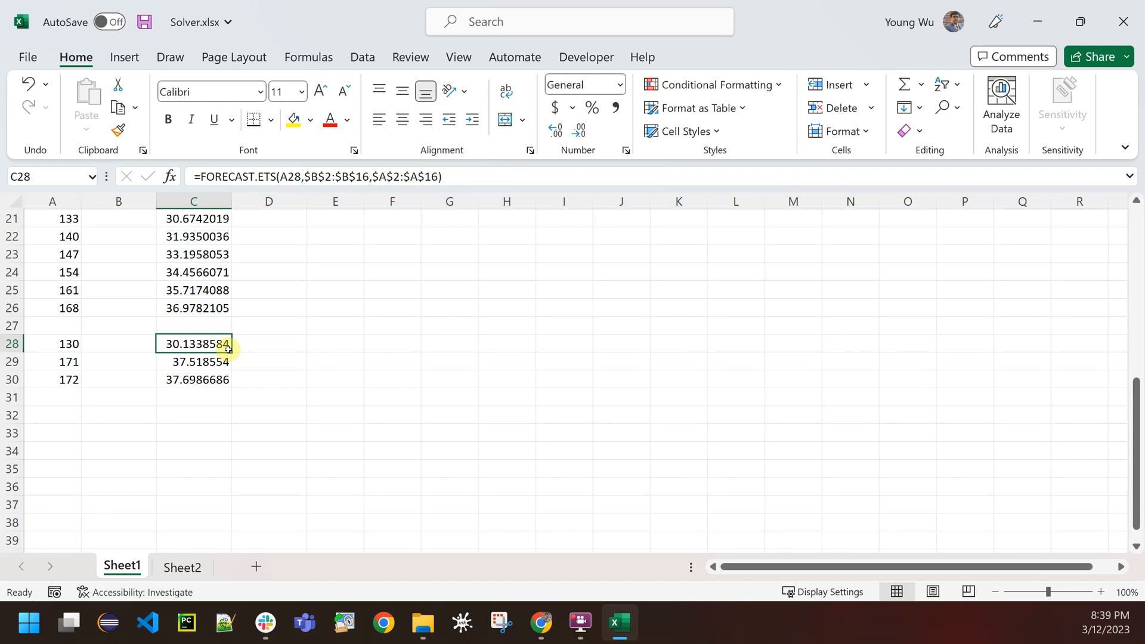
left_click(66, 340)
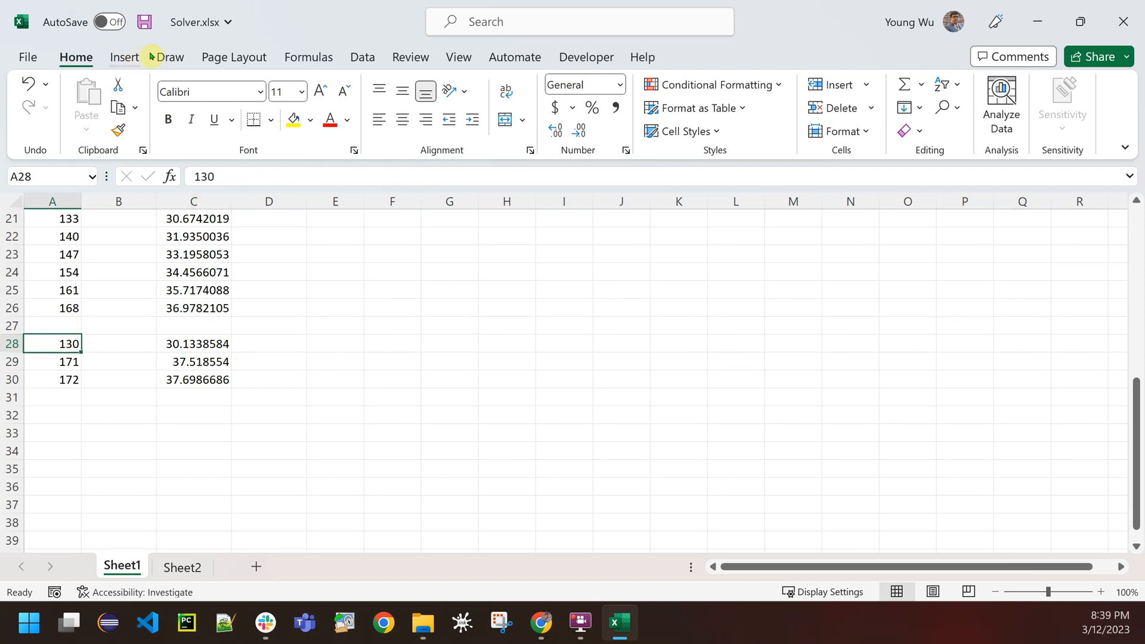
- Check in the Excel add-ins list that the Solver Add-in is enabled, leaving the selection as it is
left_click(358, 56)
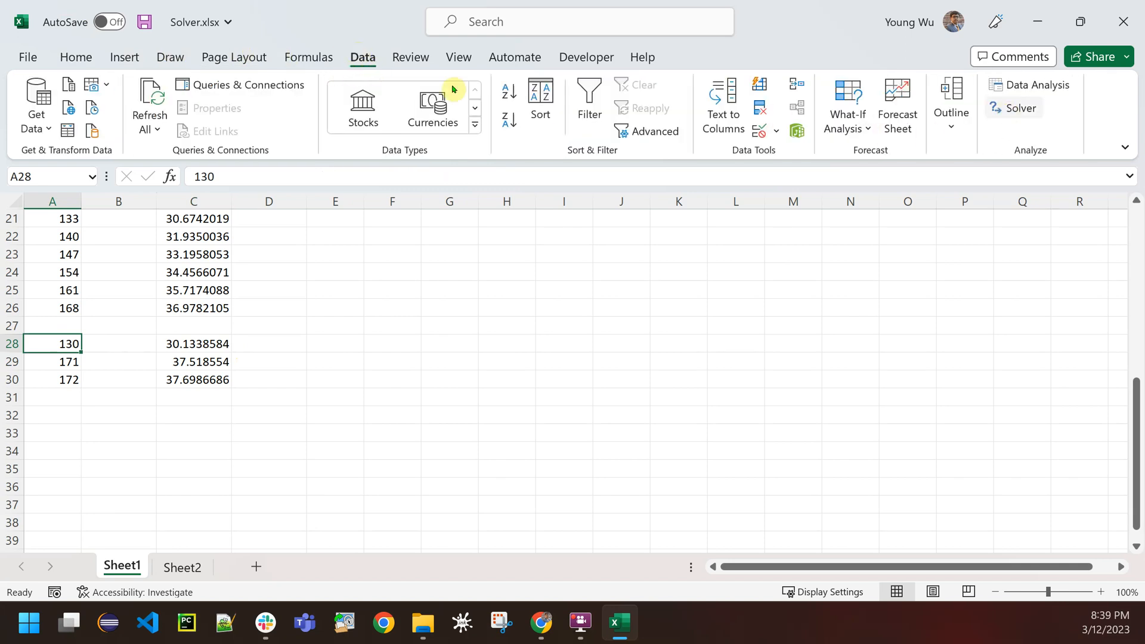
left_click(27, 61)
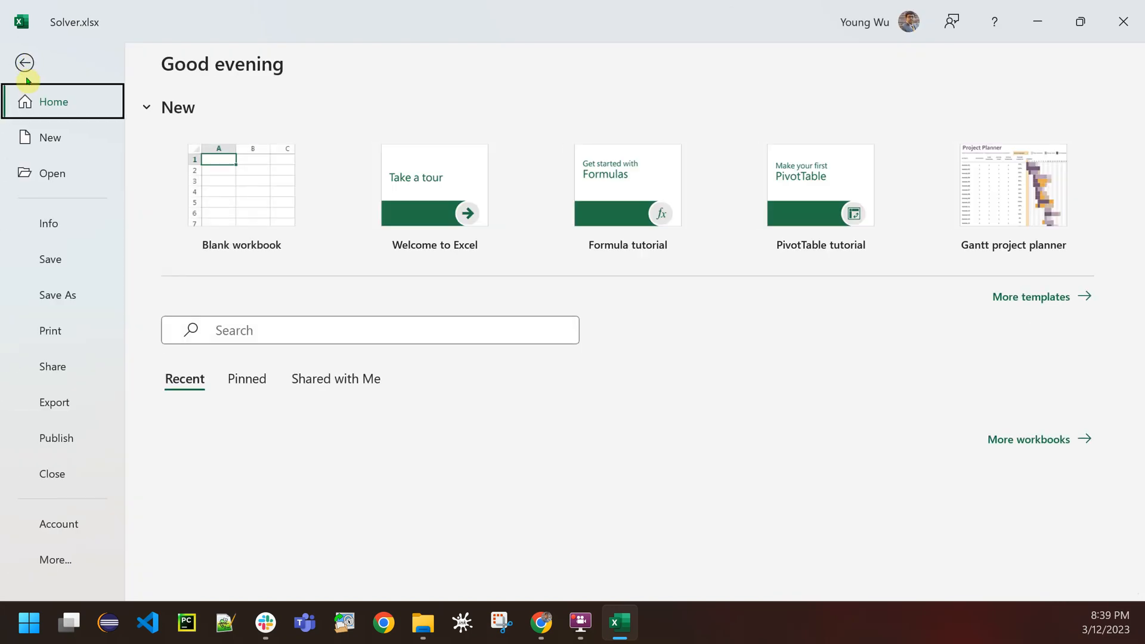
left_click(48, 556)
left_click(158, 558)
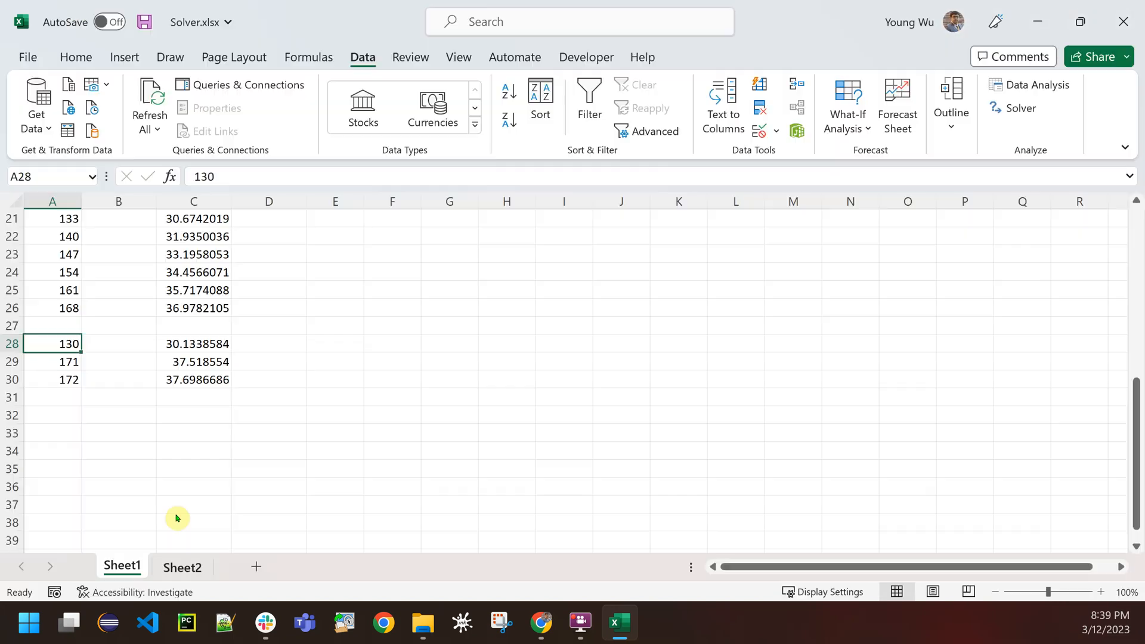
left_click(272, 302)
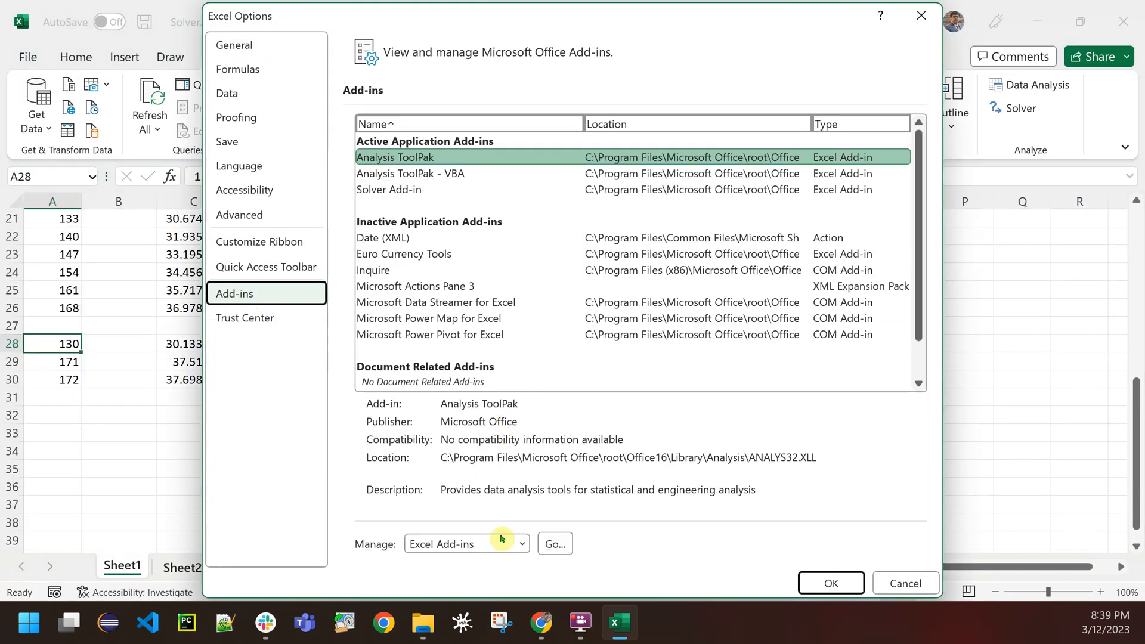
left_click(555, 545)
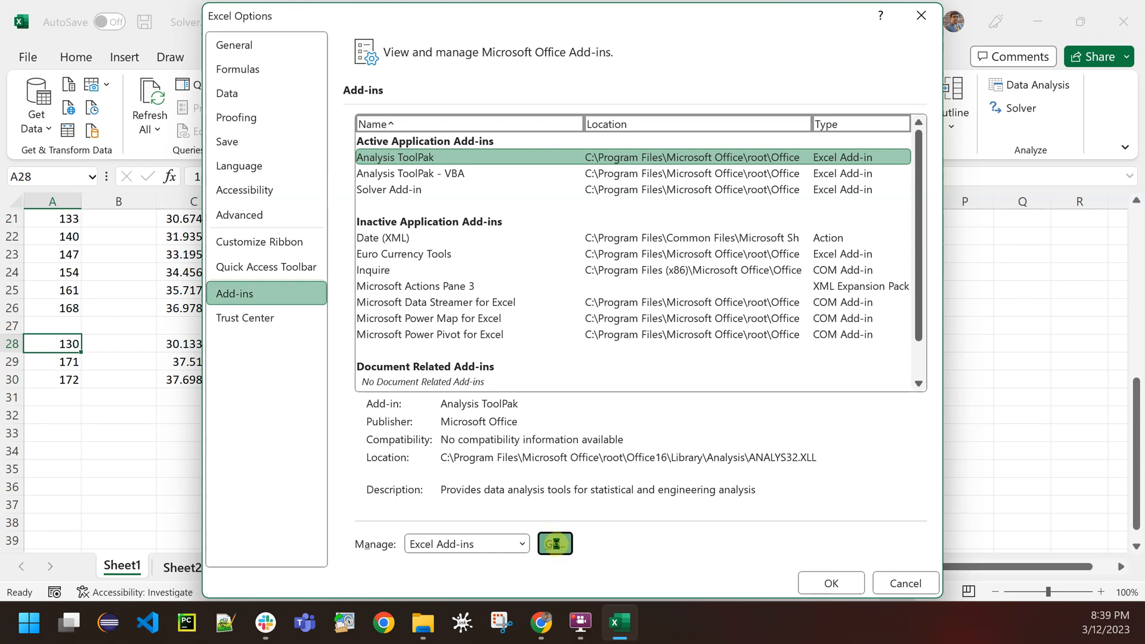
left_click(161, 276)
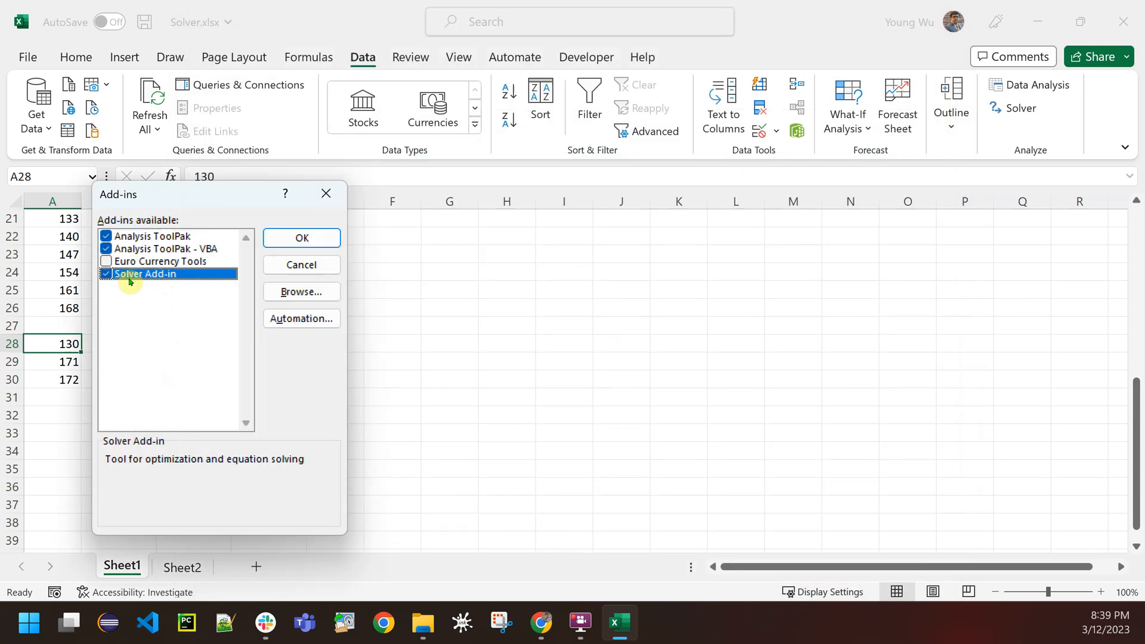
left_click(293, 268)
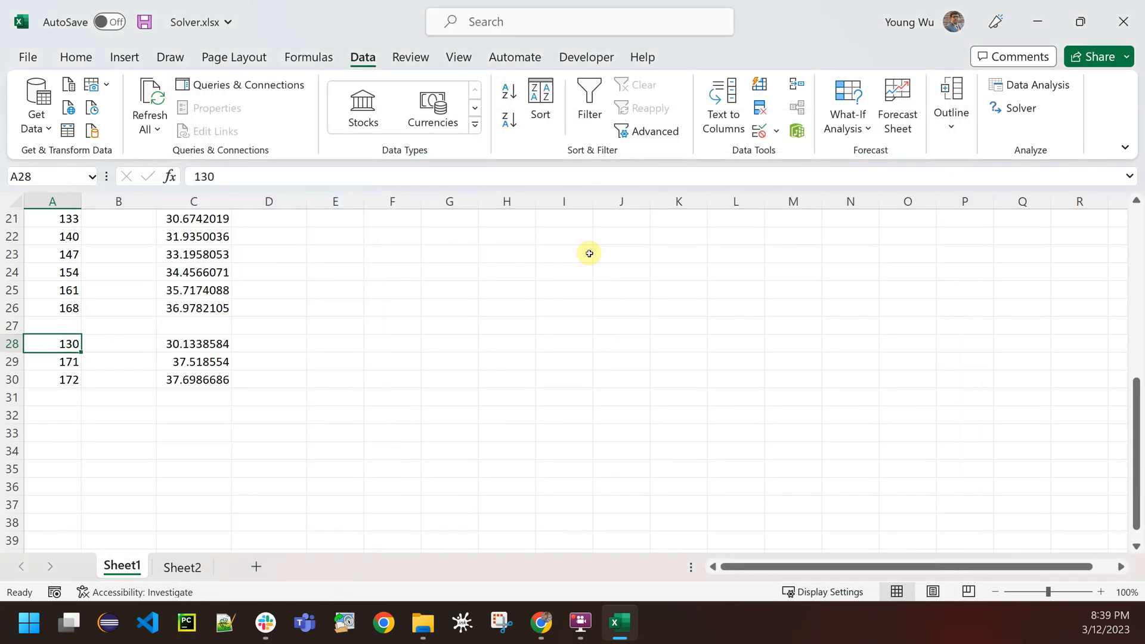
- Open Solver and delete the existing constraint $D$31 >= 30
left_click(1012, 117)
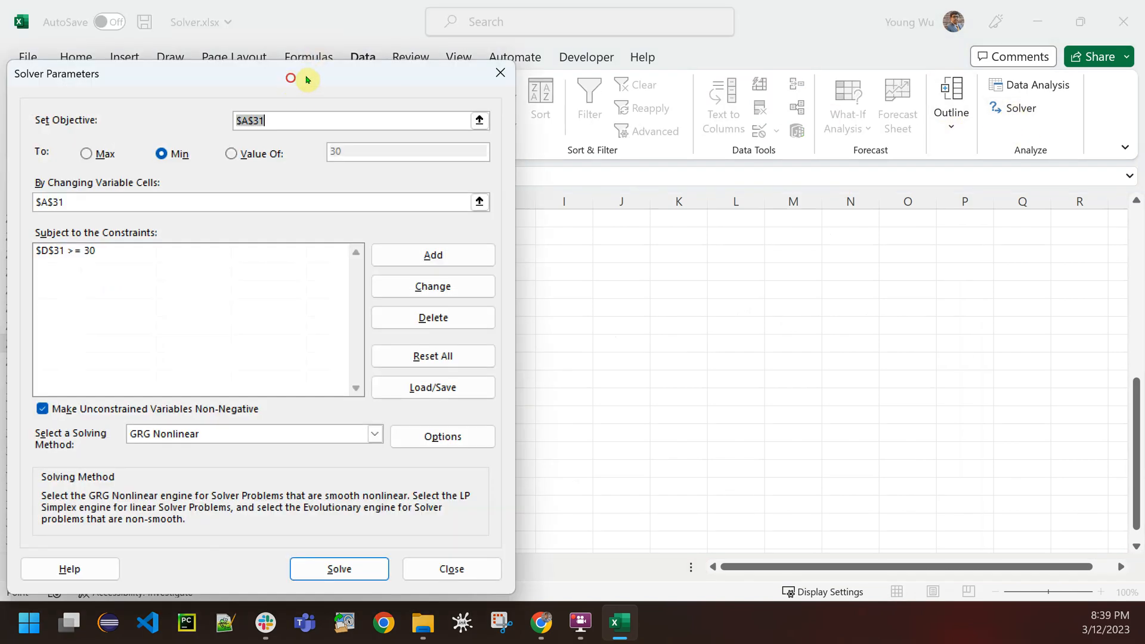
left_click_drag(290, 80, 663, 54)
left_click(477, 226)
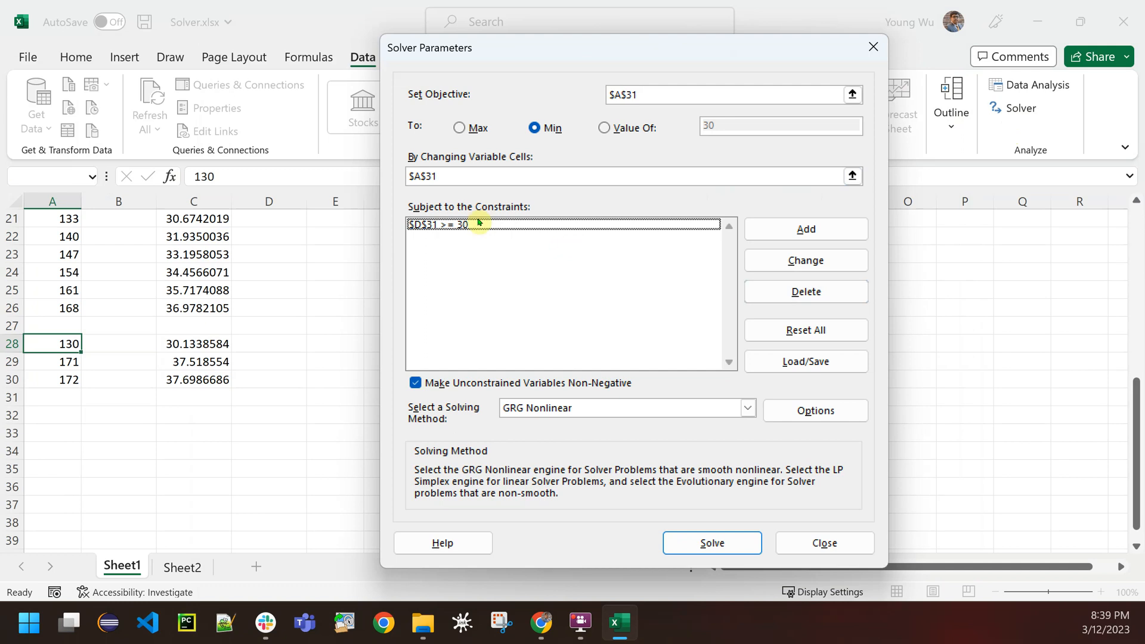
left_click(816, 289)
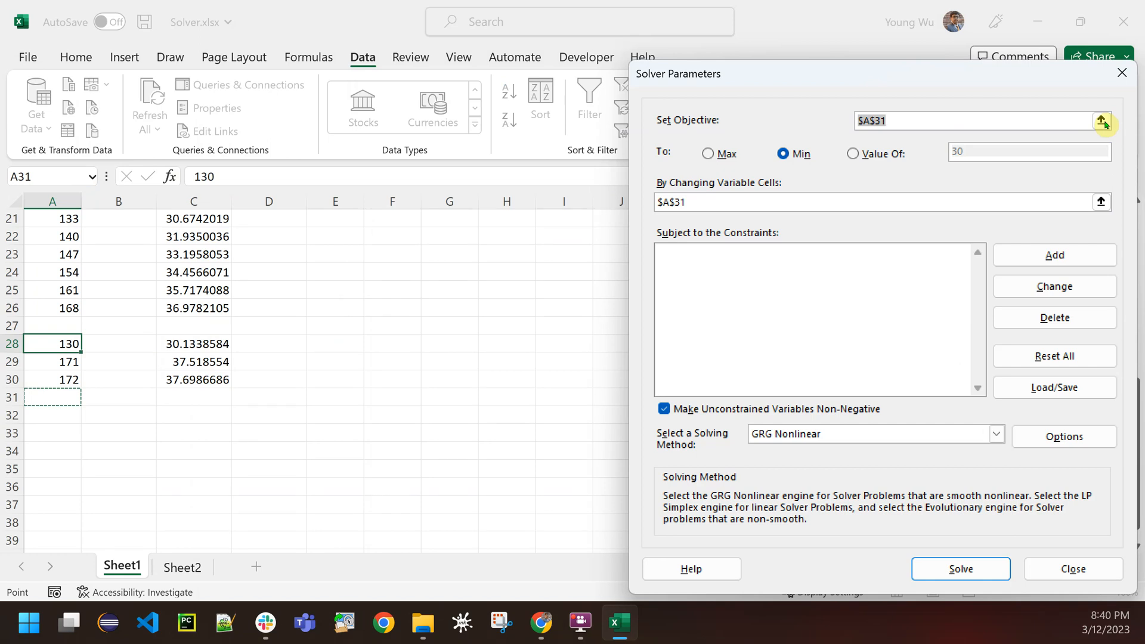
- Set the Solver objective to cell C28 with a target value of 30
left_click(1102, 122)
left_click(185, 344)
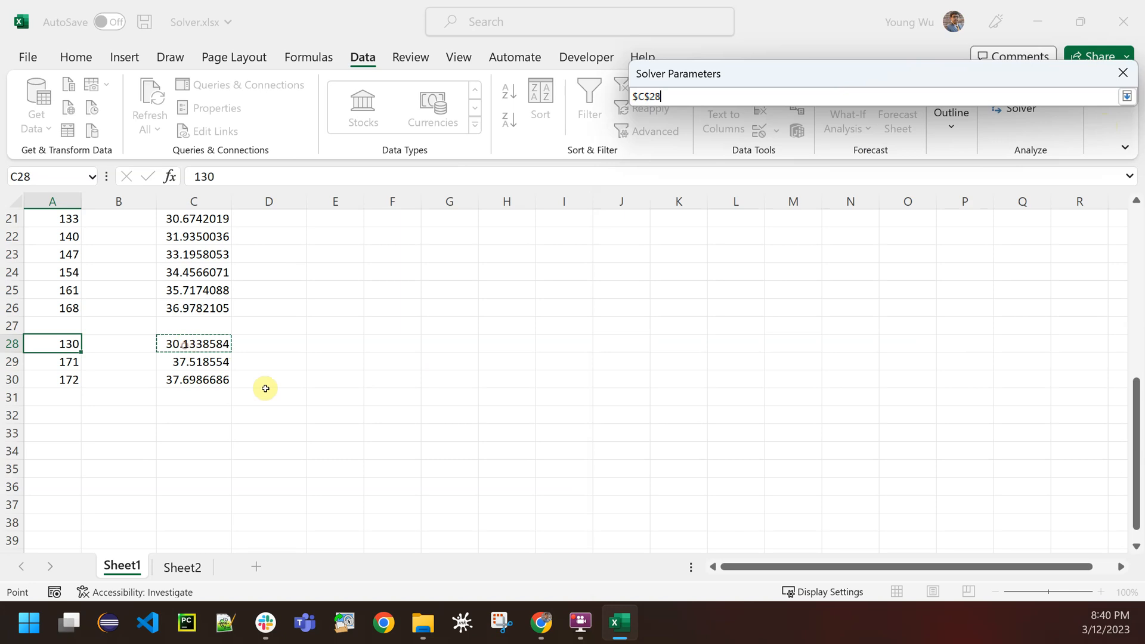
left_click(1127, 96)
left_click(852, 156)
left_click(1002, 152)
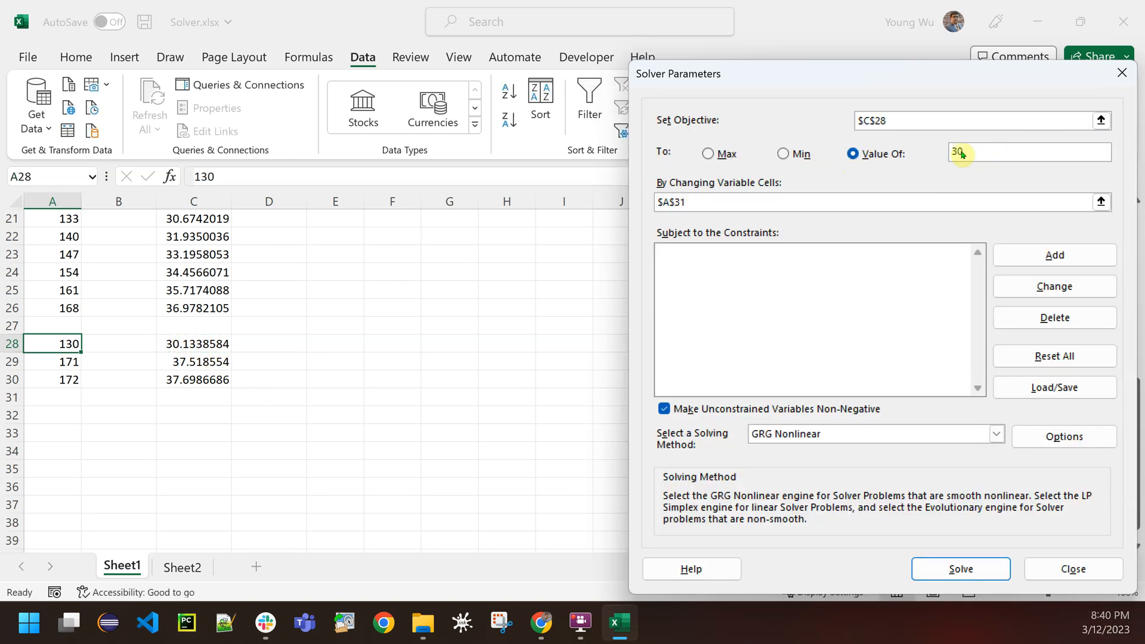
left_click(857, 153)
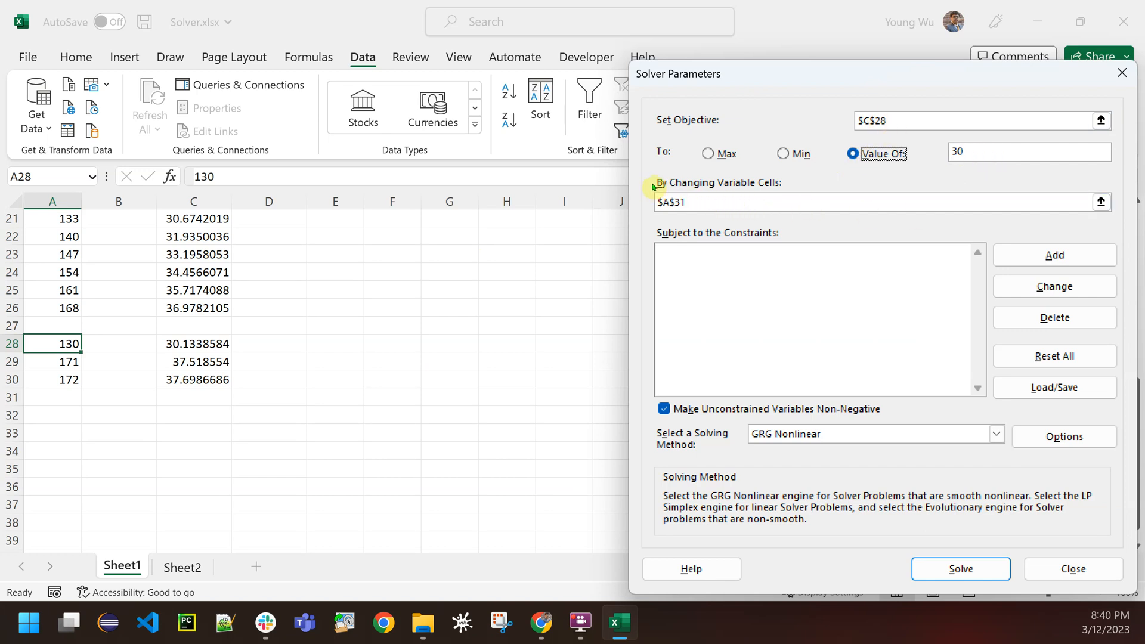
- Make A28 the changing variable cell and turn off the non-negative restriction on unconstrained variables
left_click(1102, 201)
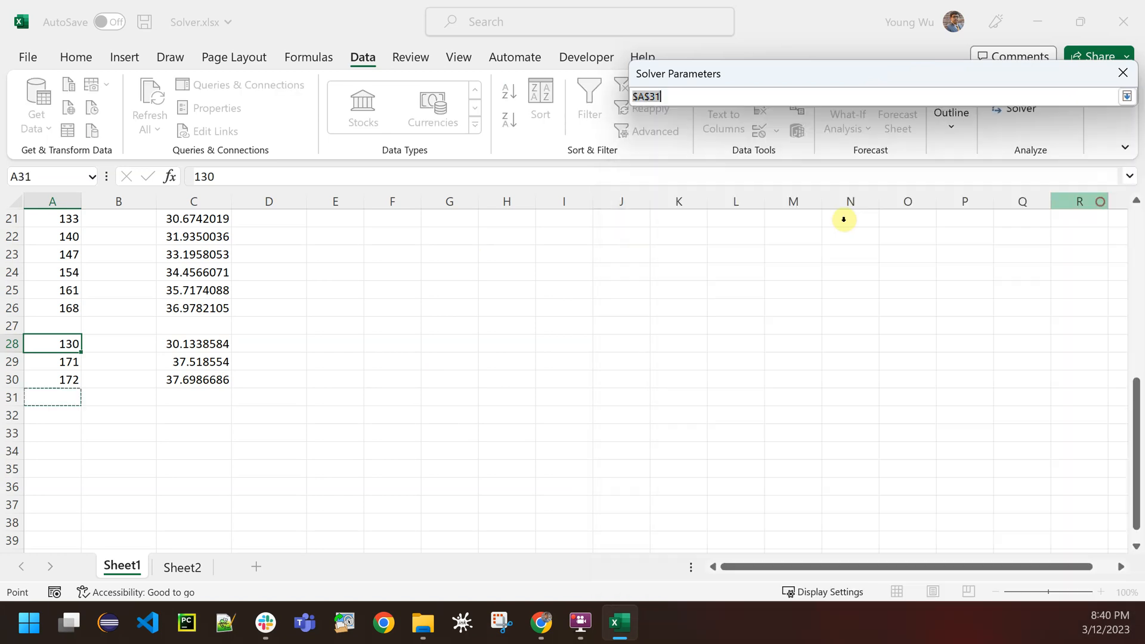
left_click(79, 345)
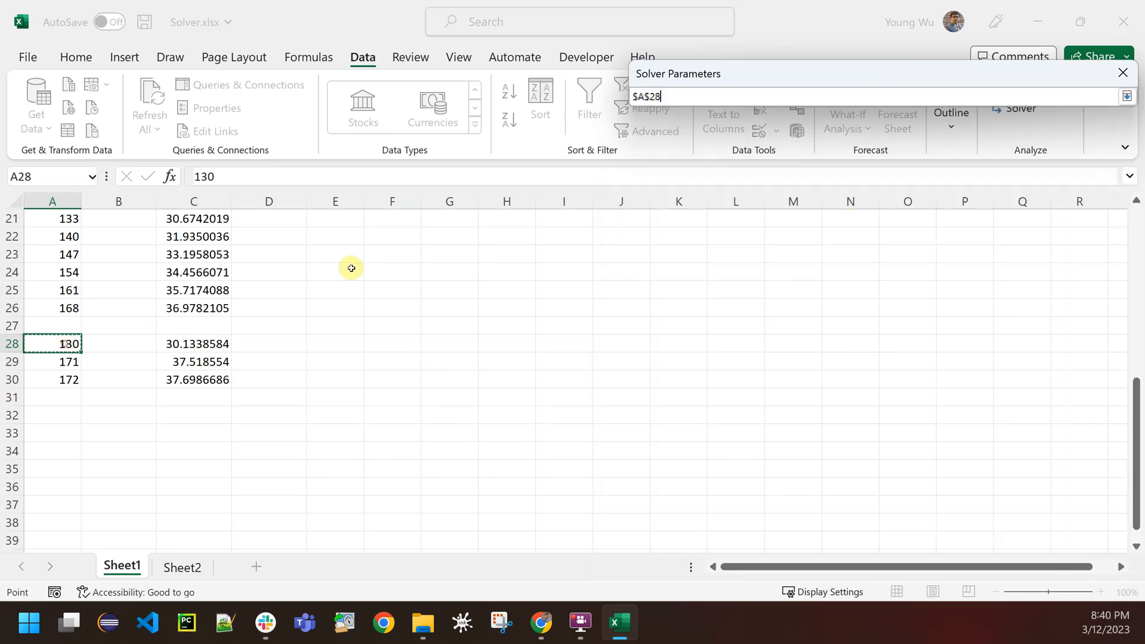
left_click(1127, 96)
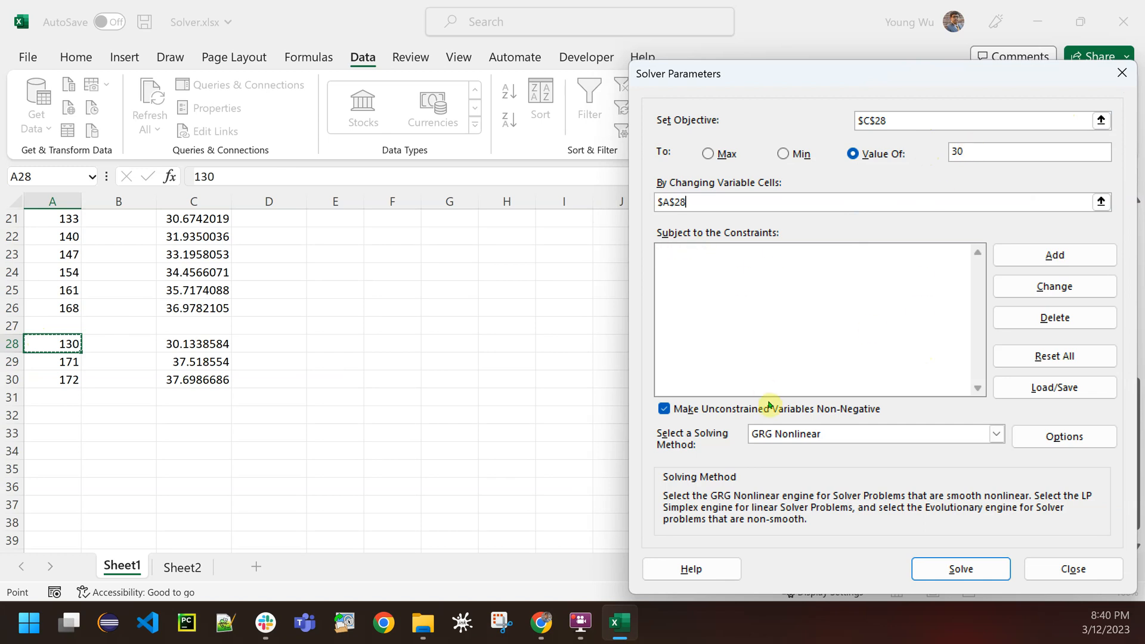
left_click(662, 409)
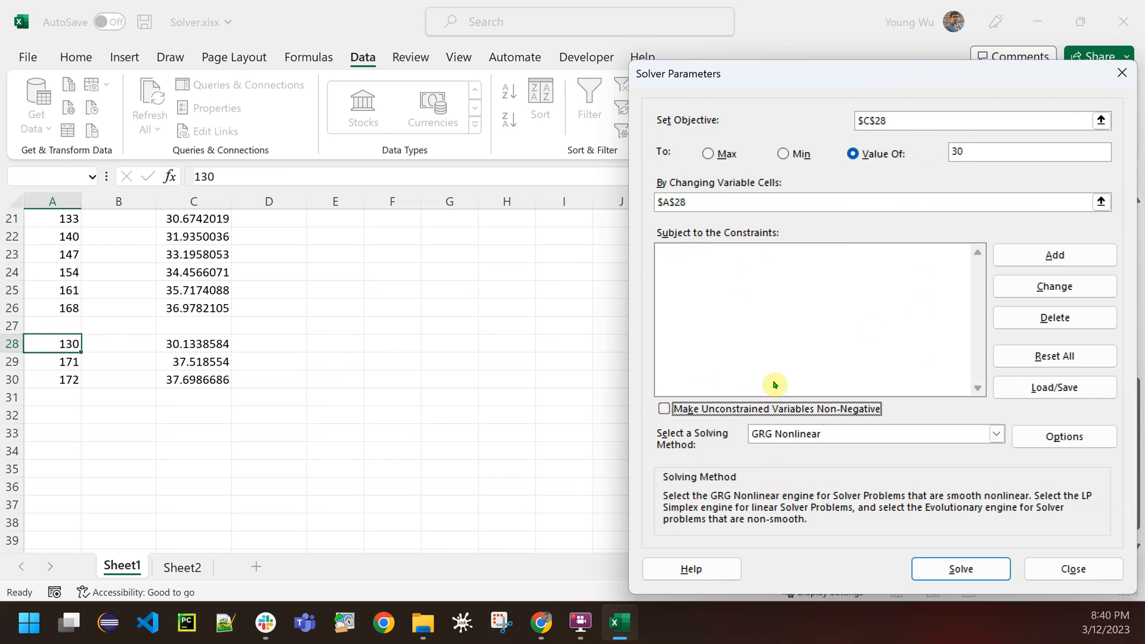
- Choose GRG Nonlinear as the solving method, solve, and keep the Solver solution
left_click(891, 436)
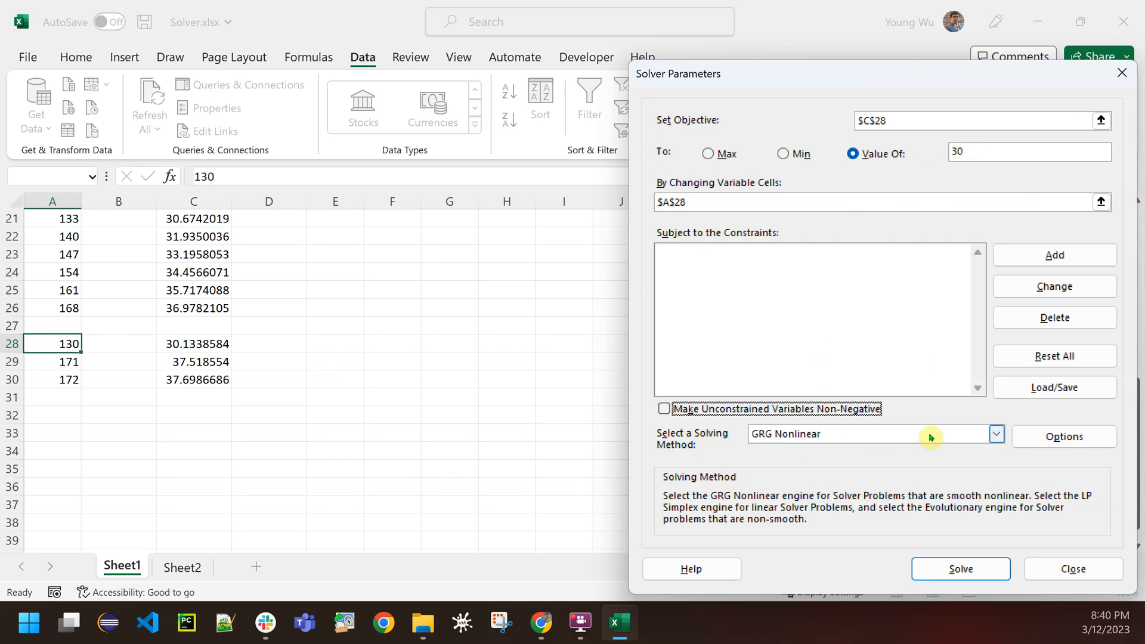
left_click(995, 434)
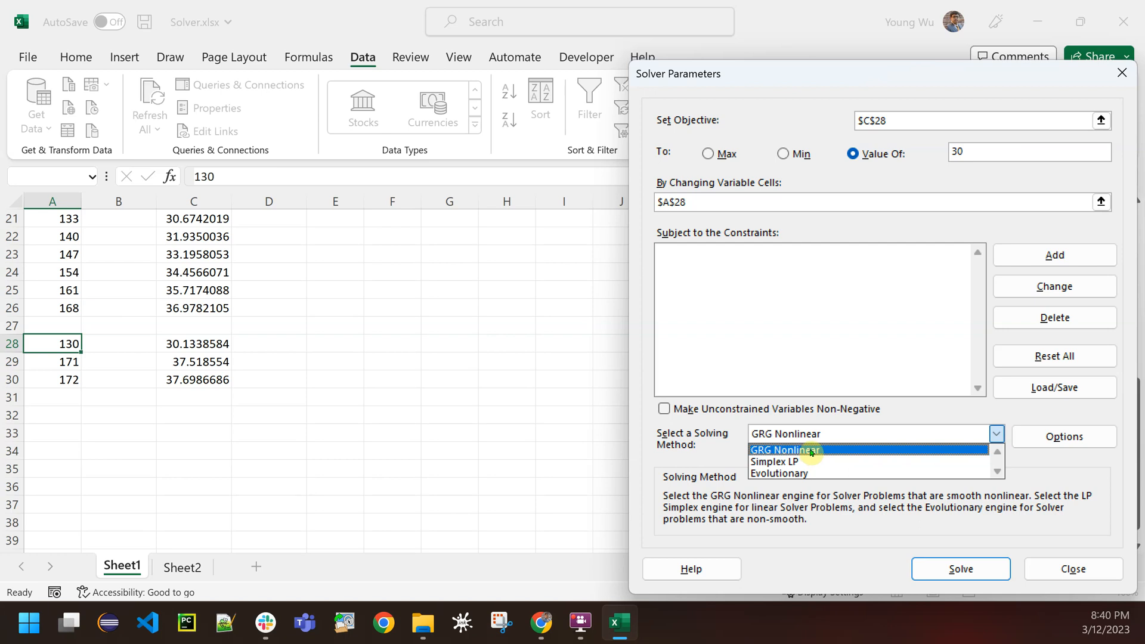
left_click(779, 451)
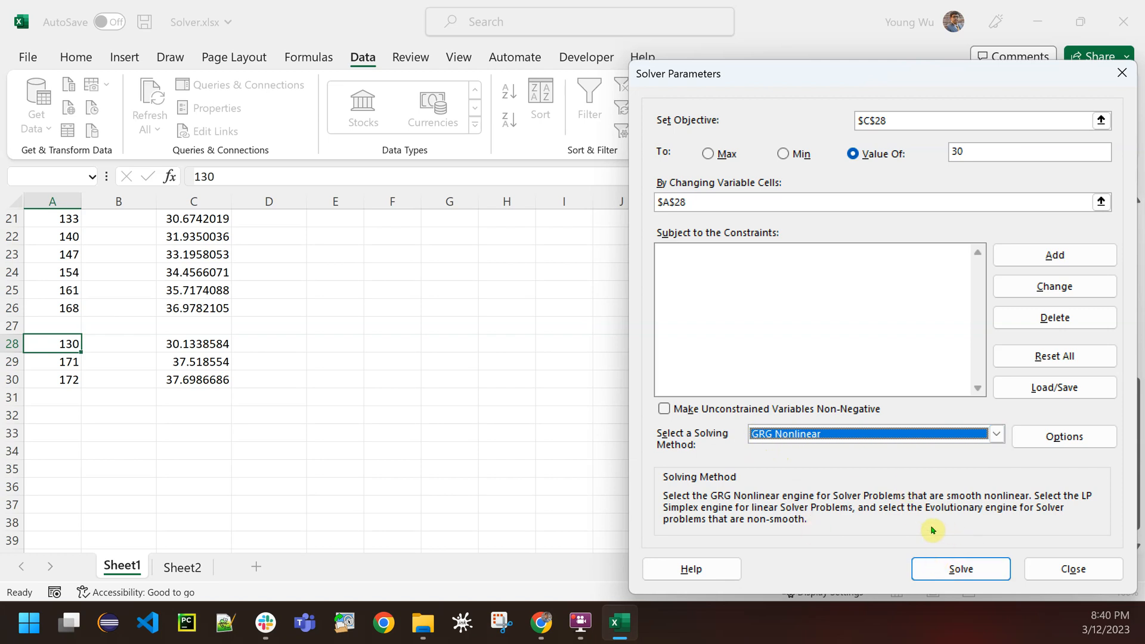
left_click(952, 566)
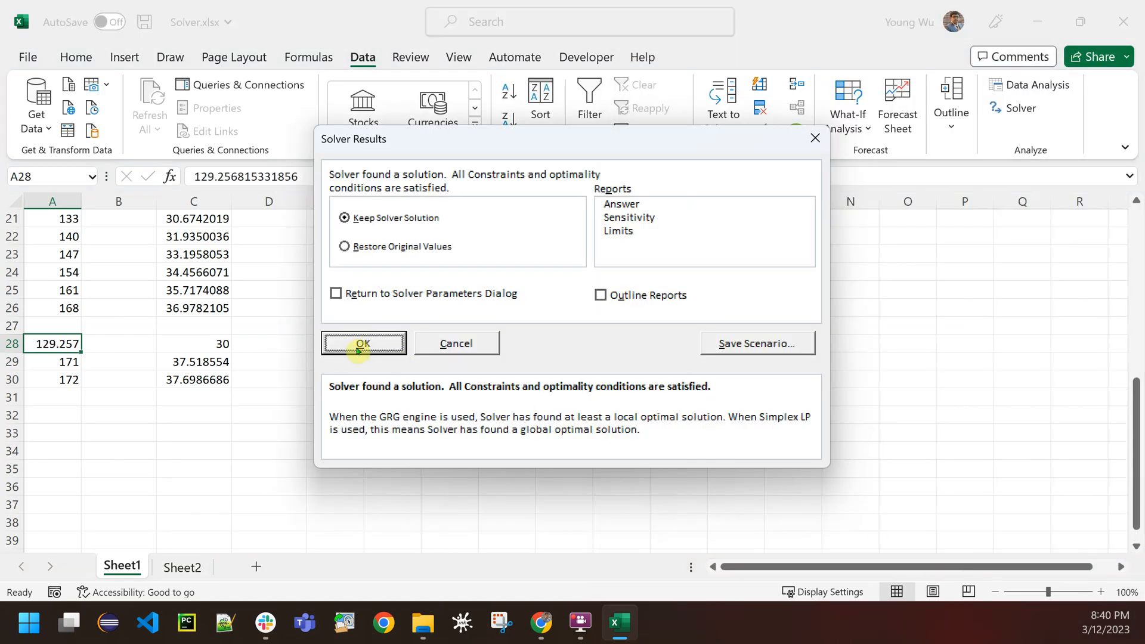
left_click(364, 344)
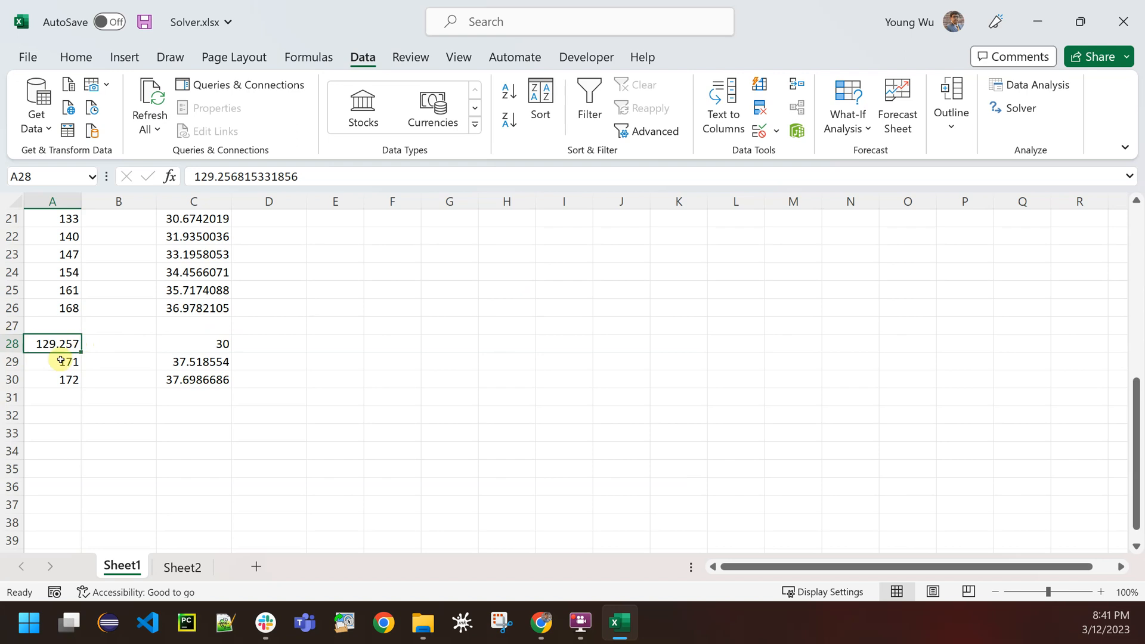
- Compare the solved time in A28 with the Estimate line in the chart, and examine the forecast formula in C29
left_click(185, 362)
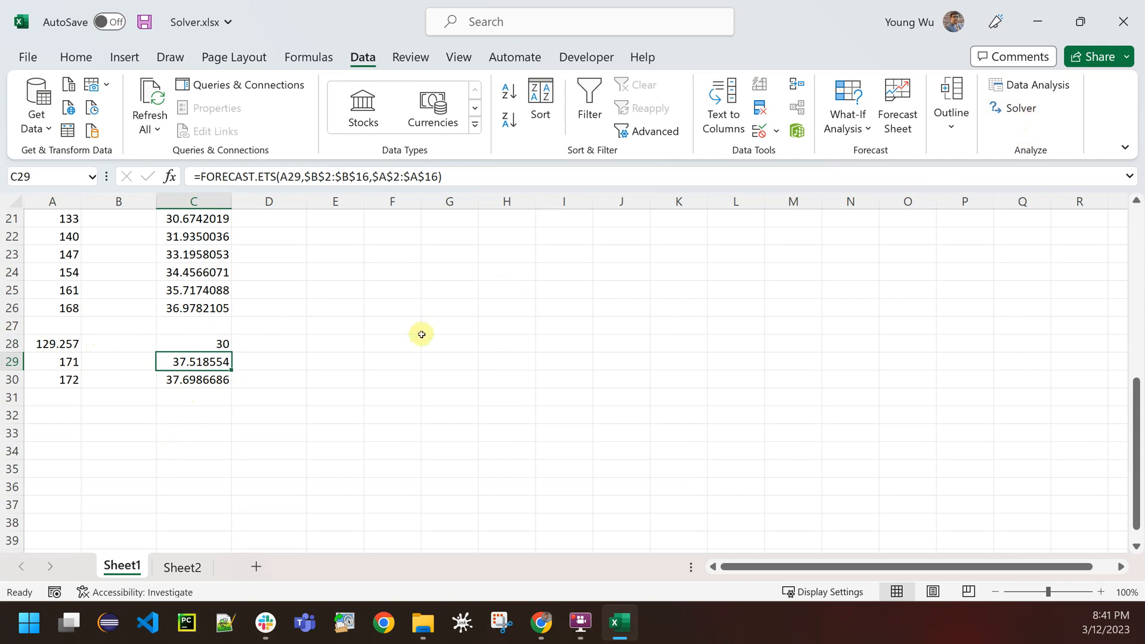
scroll(431, 363, "up", 6)
scroll(430, 363, "up", 1)
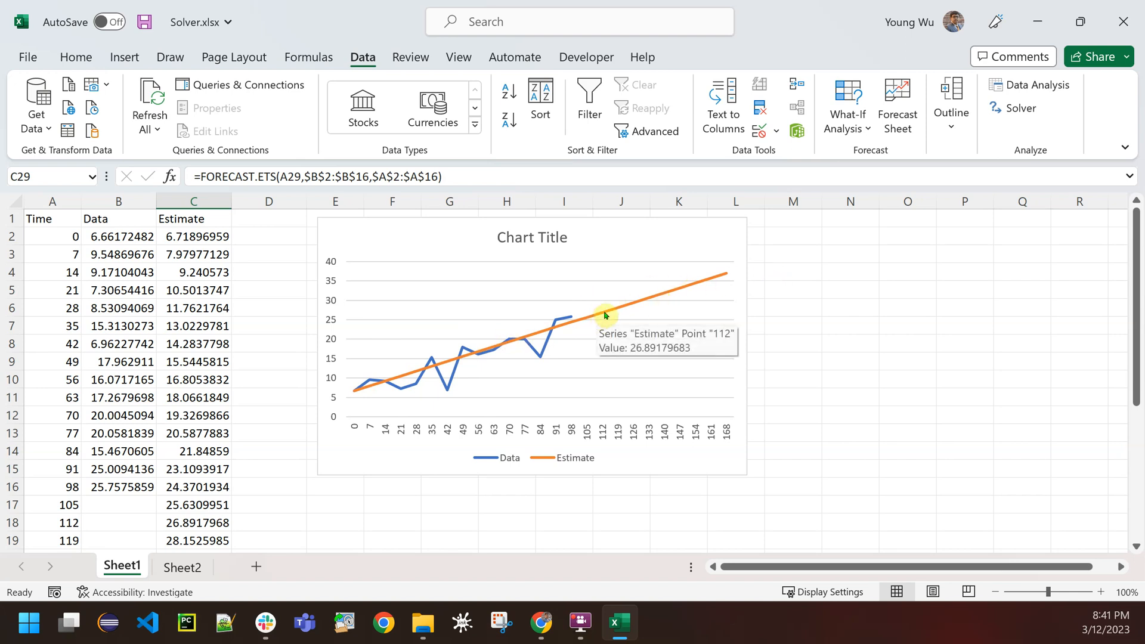
mouse_move(654, 300)
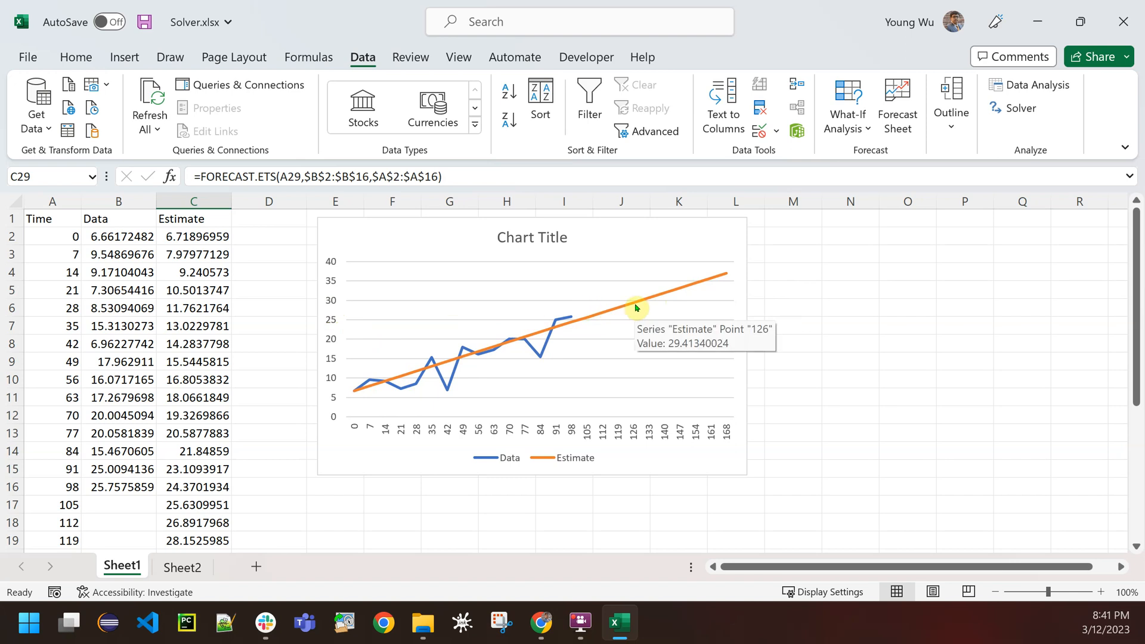
scroll(598, 312, "down", 7)
left_click(56, 344)
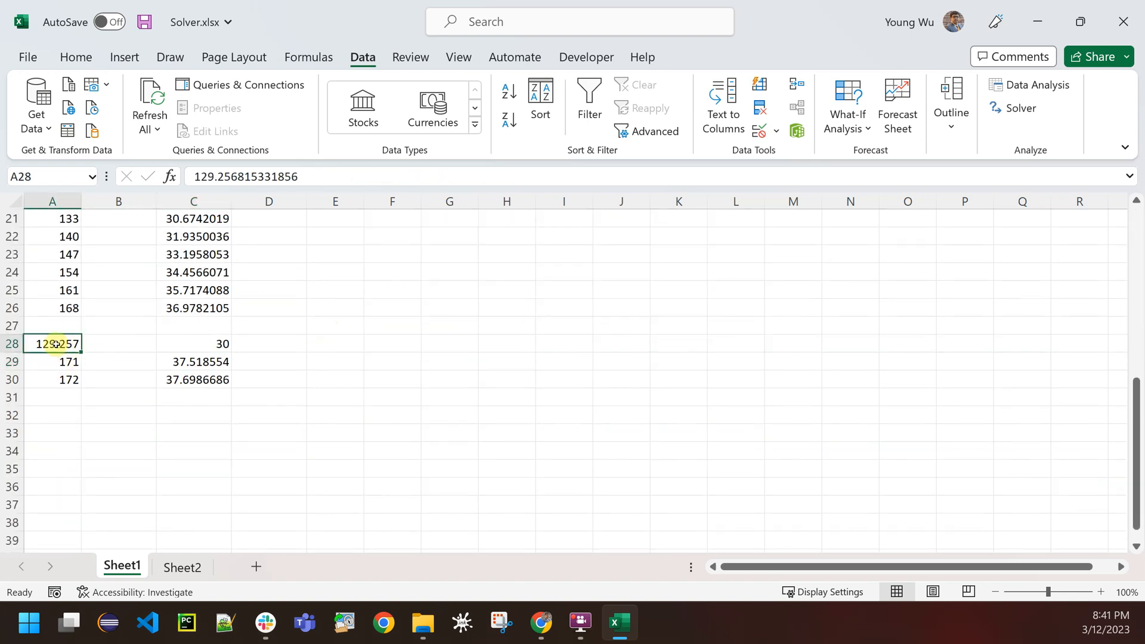
left_click(191, 356)
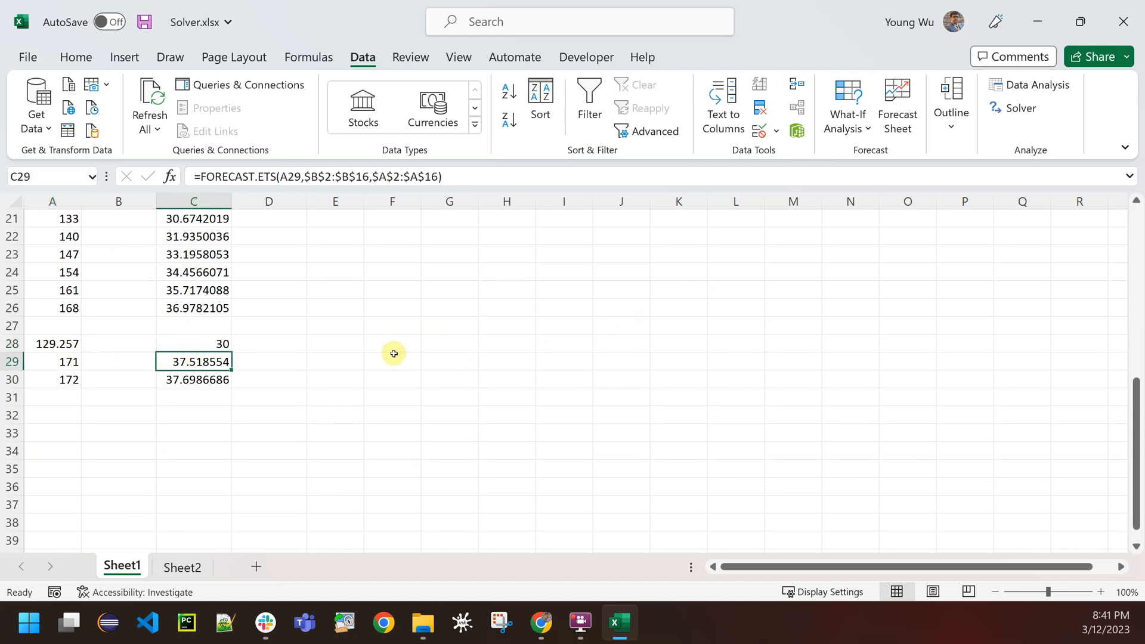
- Reopen Solver and set the objective to minimize cell A29
left_click(1003, 117)
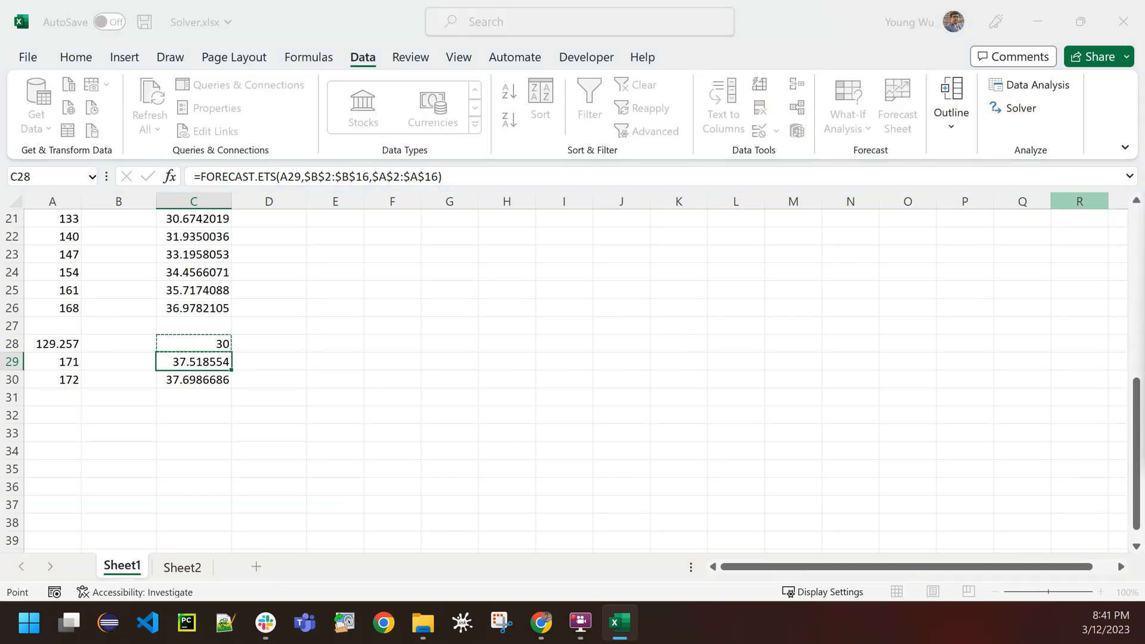
left_click_drag(690, 175, 678, 57)
left_click(962, 115)
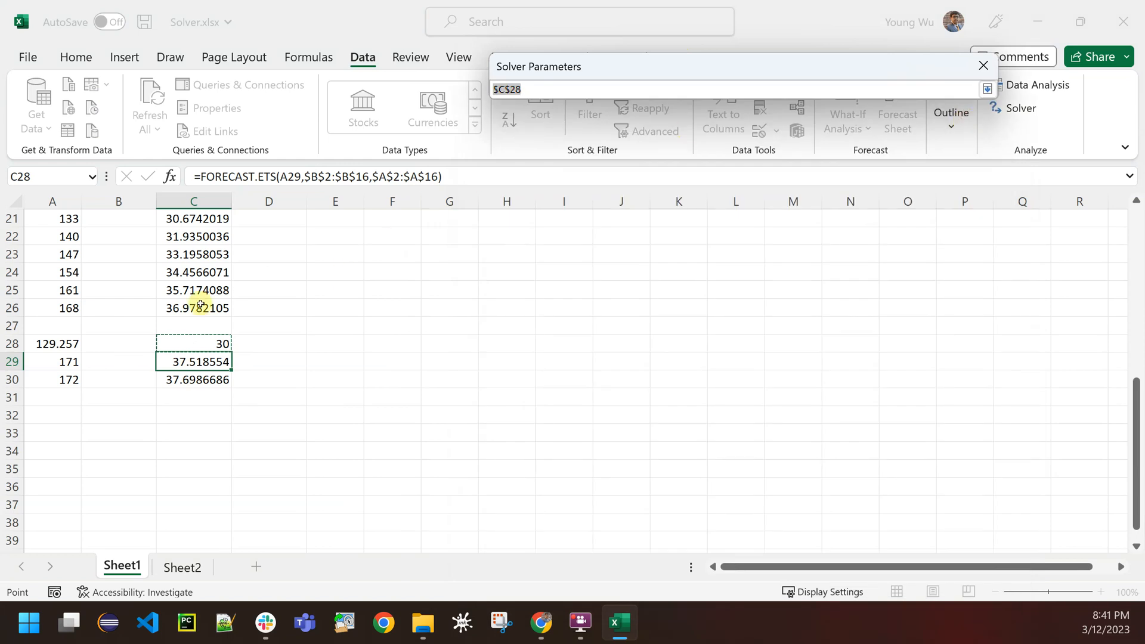
left_click(45, 362)
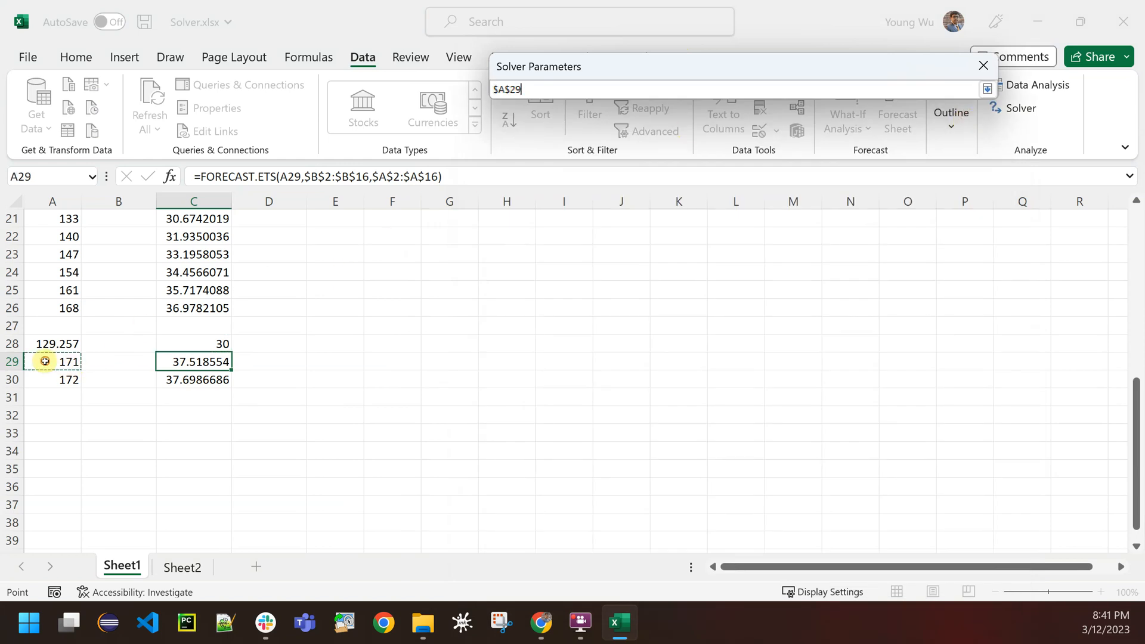
left_click(988, 89)
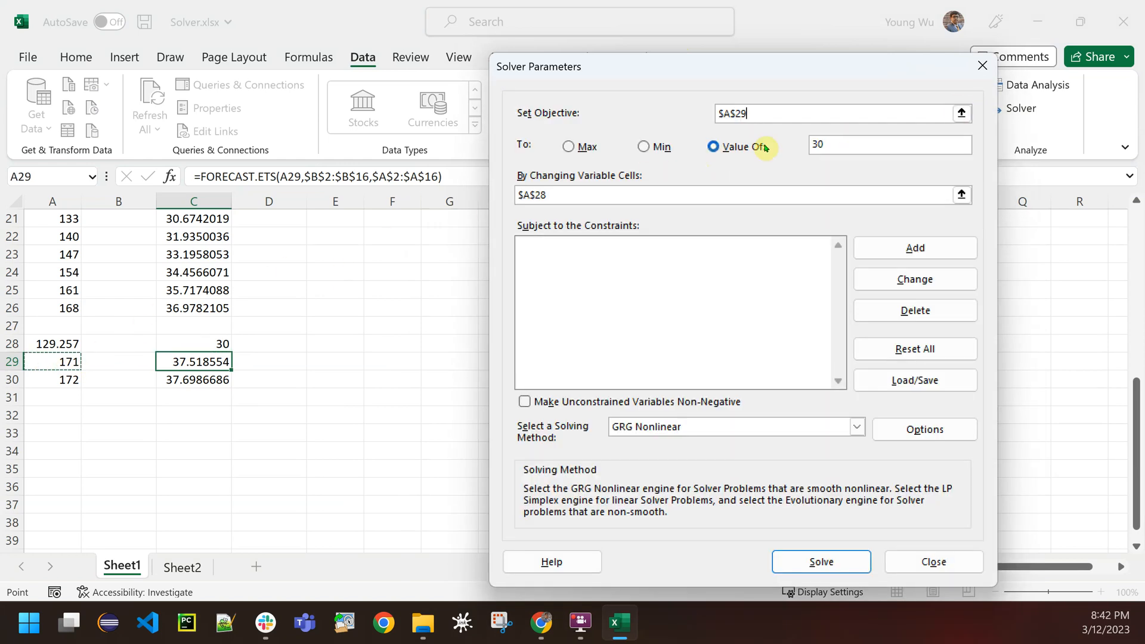
left_click(647, 147)
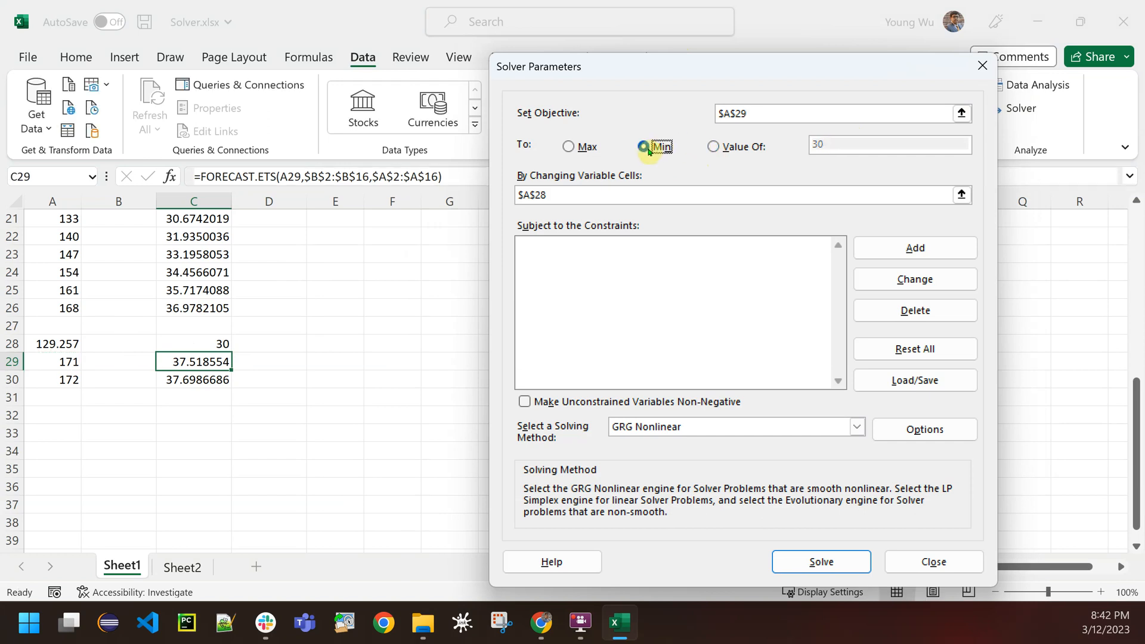
- Set the Solver's changing variable cell to A29
left_click(962, 195)
left_click(55, 364)
left_click(987, 89)
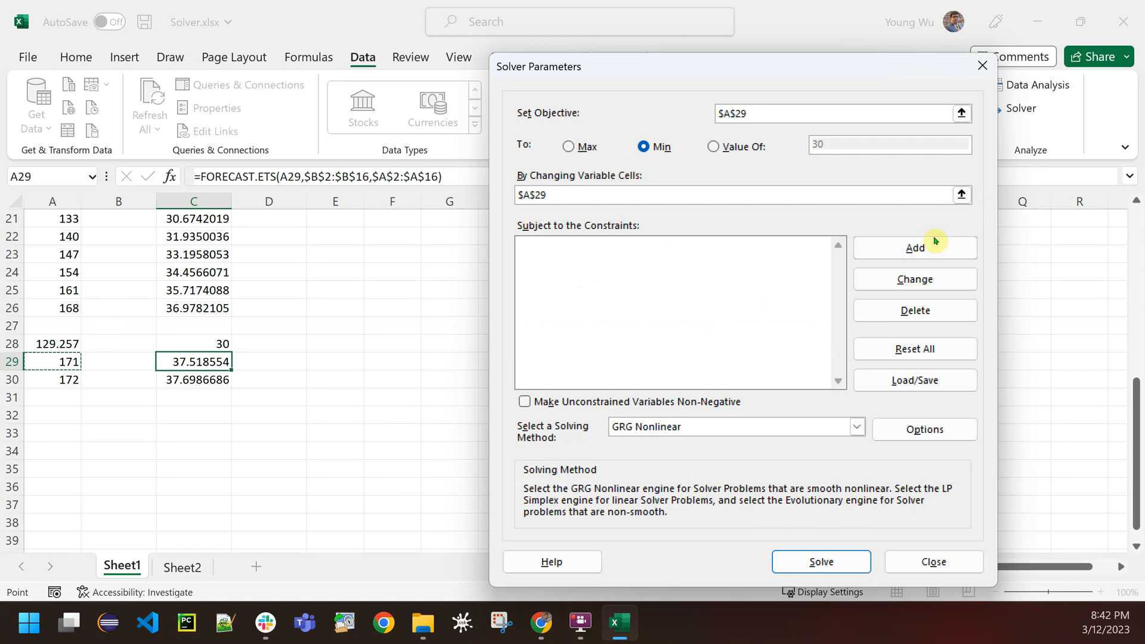
- Add a Solver constraint requiring the forecast in cell C29 to be >= 30
left_click(923, 257)
left_click(893, 255)
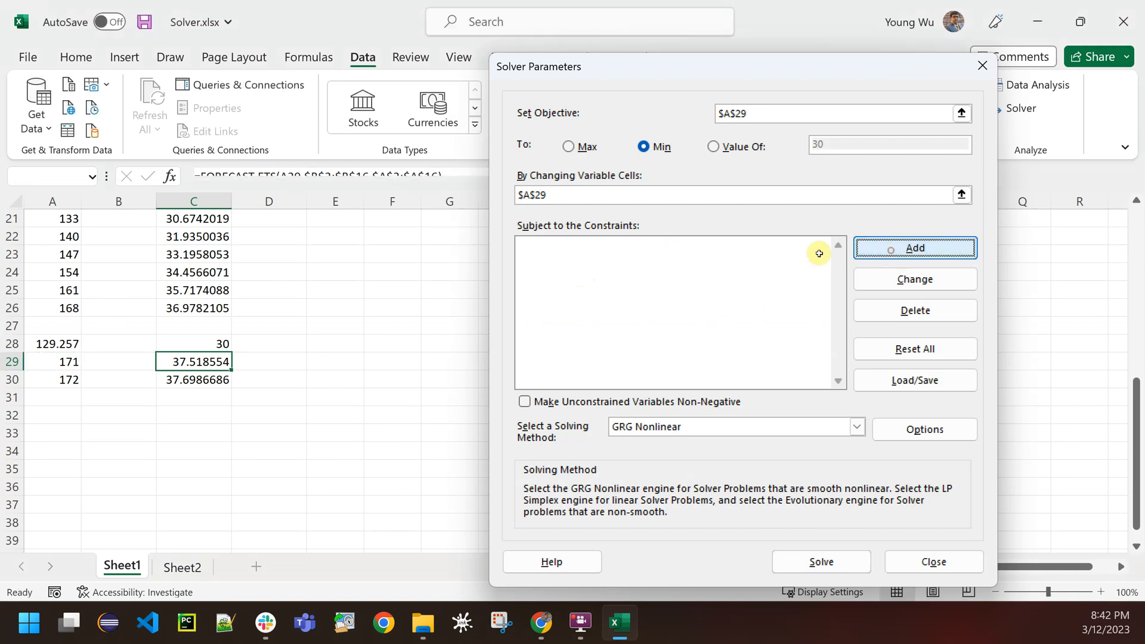
left_click(903, 536)
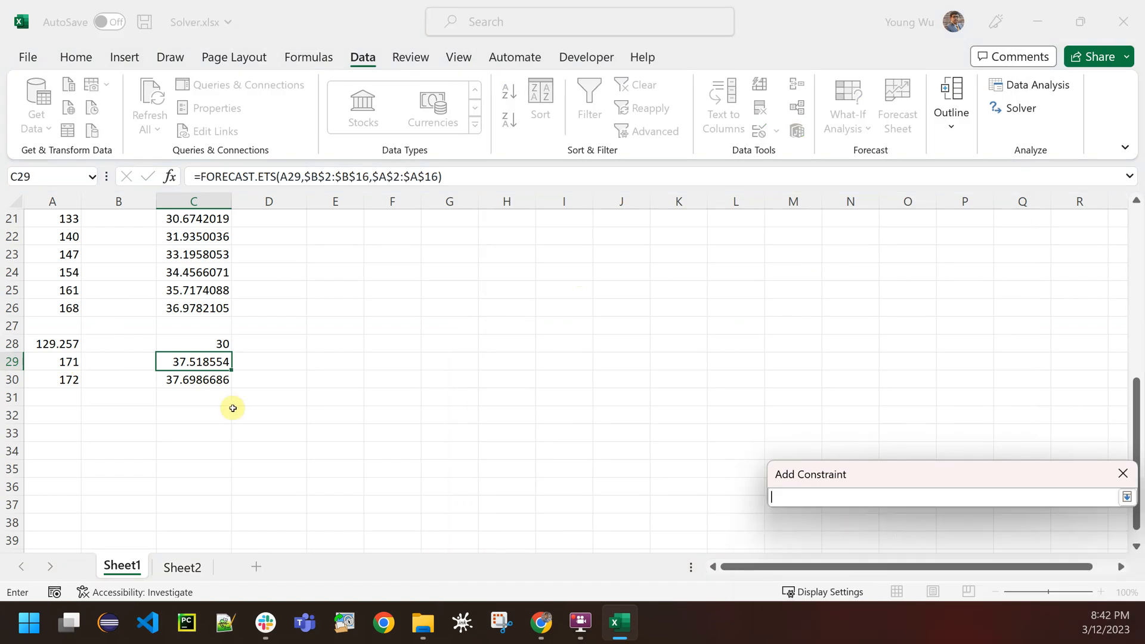
left_click(199, 361)
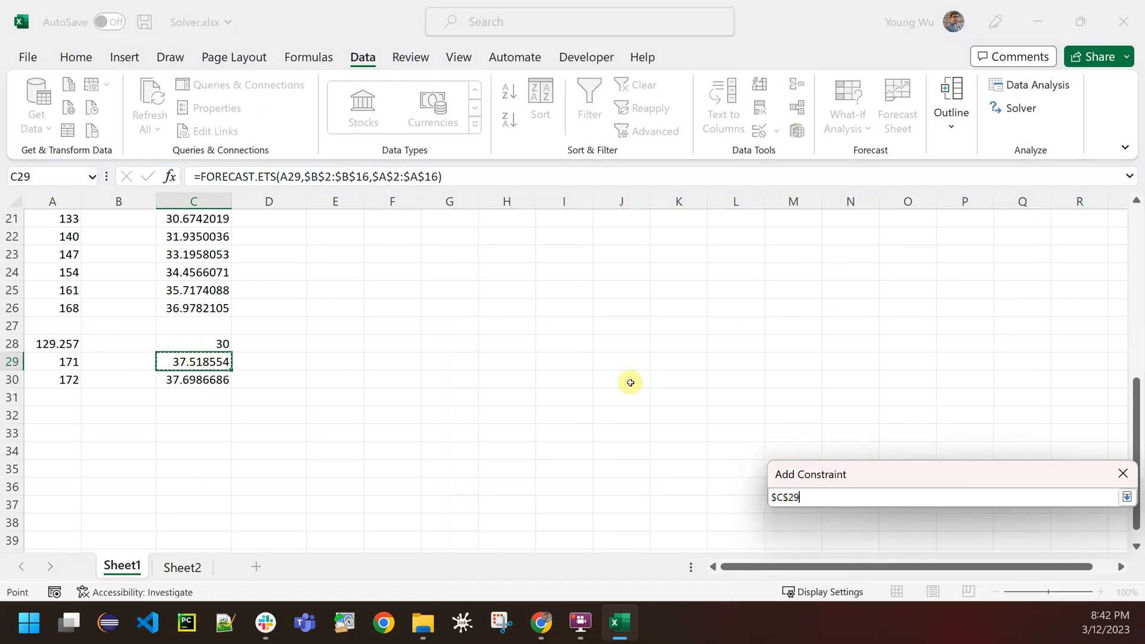
left_click(1127, 497)
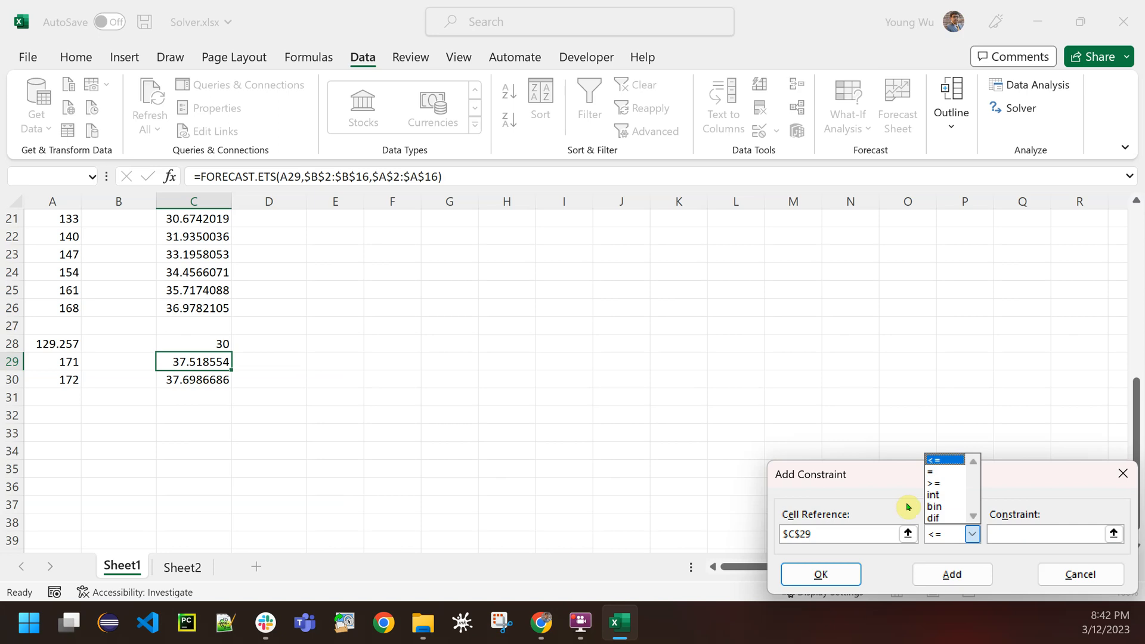
left_click(934, 483)
left_click(1007, 531)
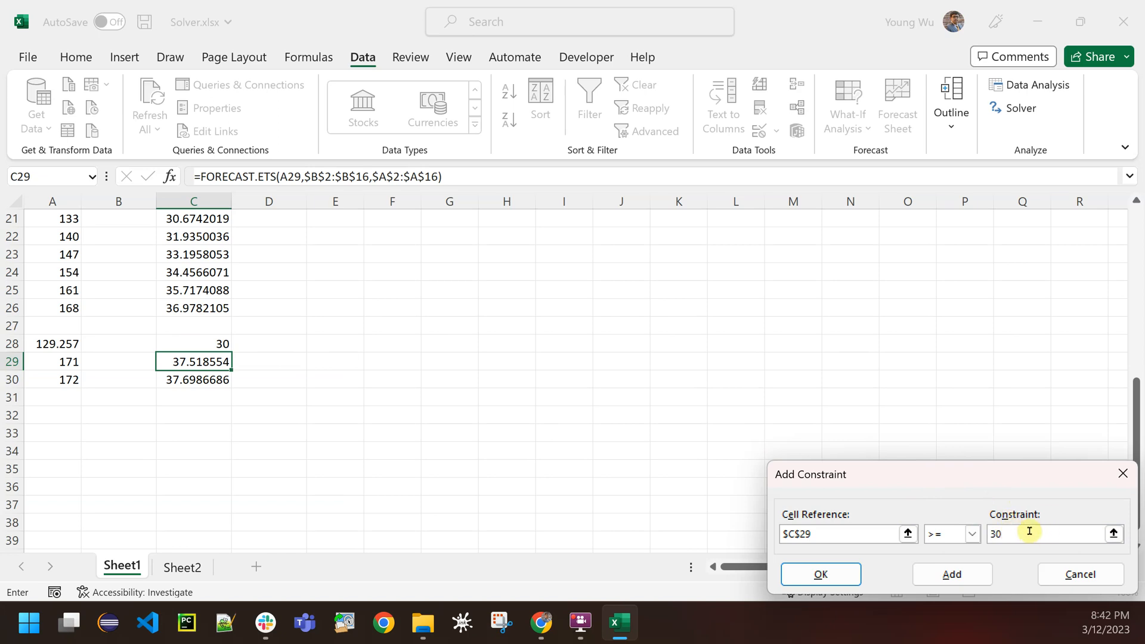
left_click(820, 574)
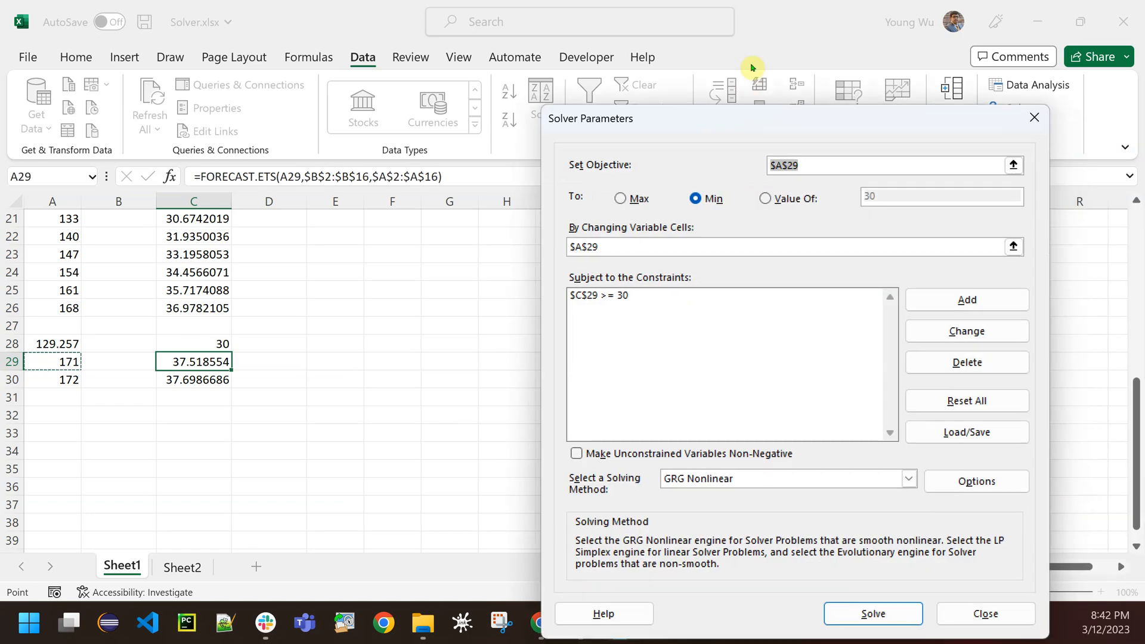
- Make unconstrained variables non-negative, solve, keep the Solver solution, and inspect the solved time in A29
left_click(632, 234)
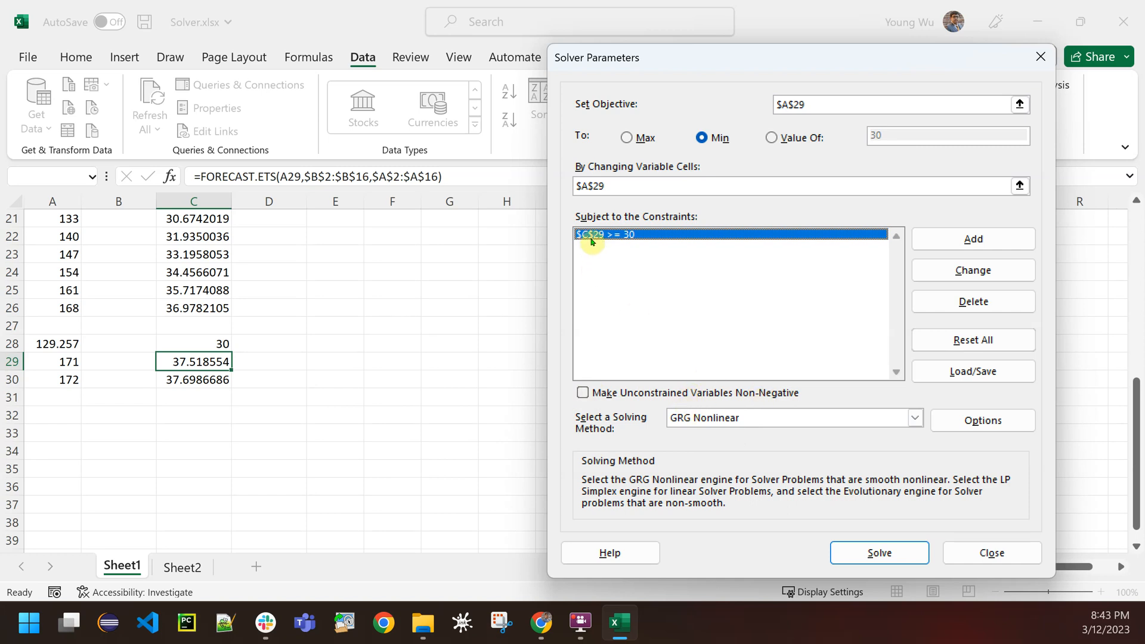
left_click(601, 390)
left_click(869, 546)
left_click(364, 344)
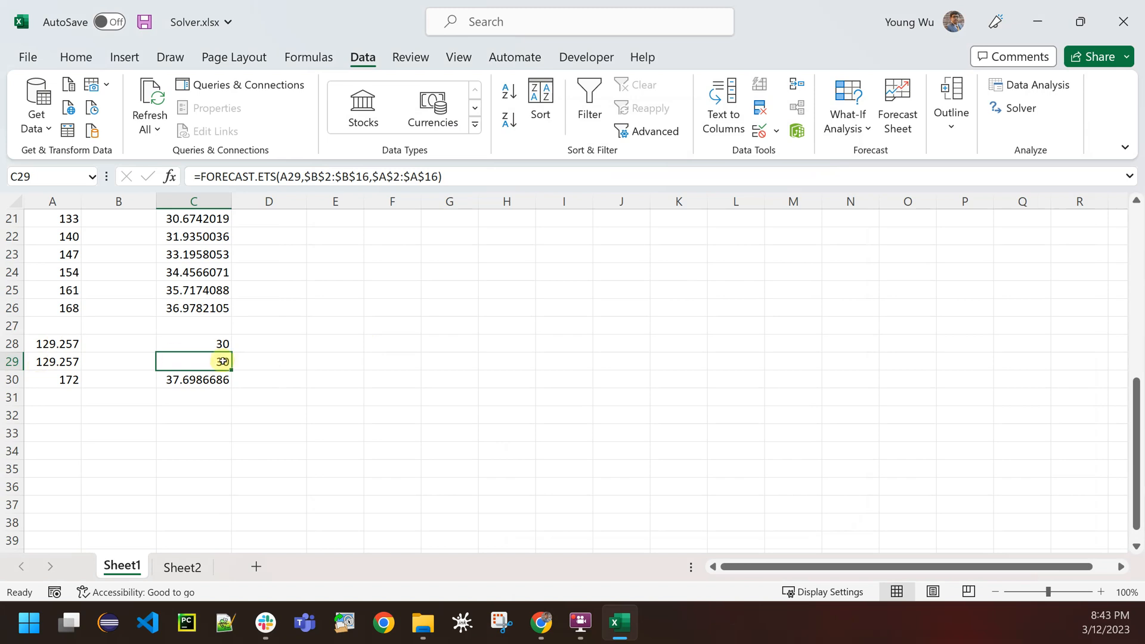
left_click(57, 360)
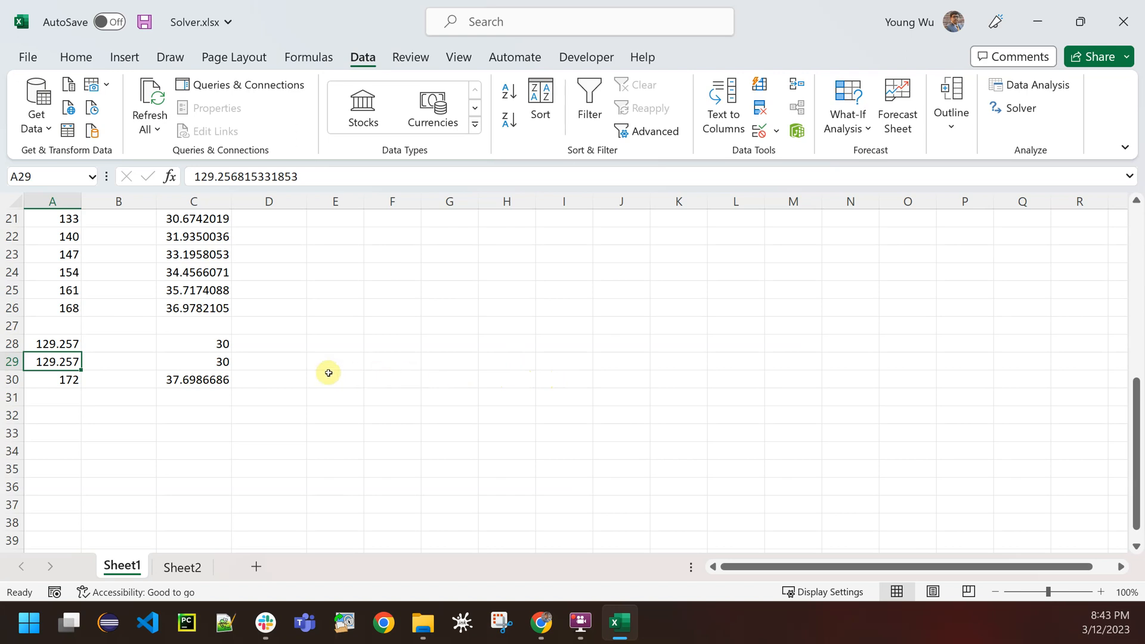
- Enter =C30+FORECAST.ETS.CONFINT(A30,B2:B16,A2:A16,0.9) in cell D30 to calculate the forecast's upper confidence bound
left_click(236, 377)
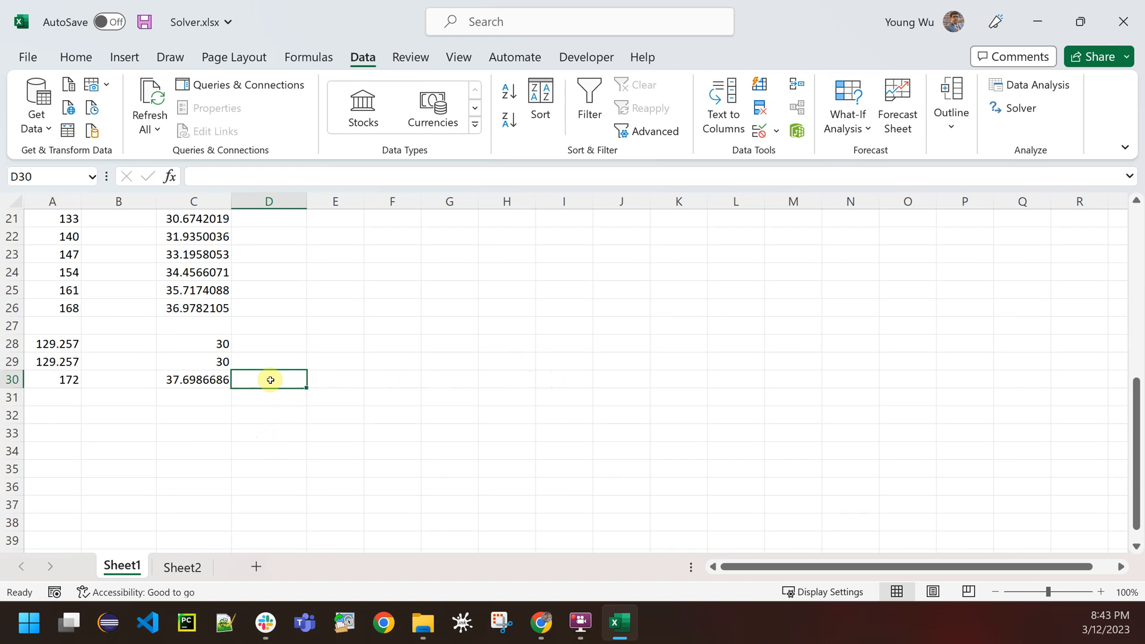
type("=")
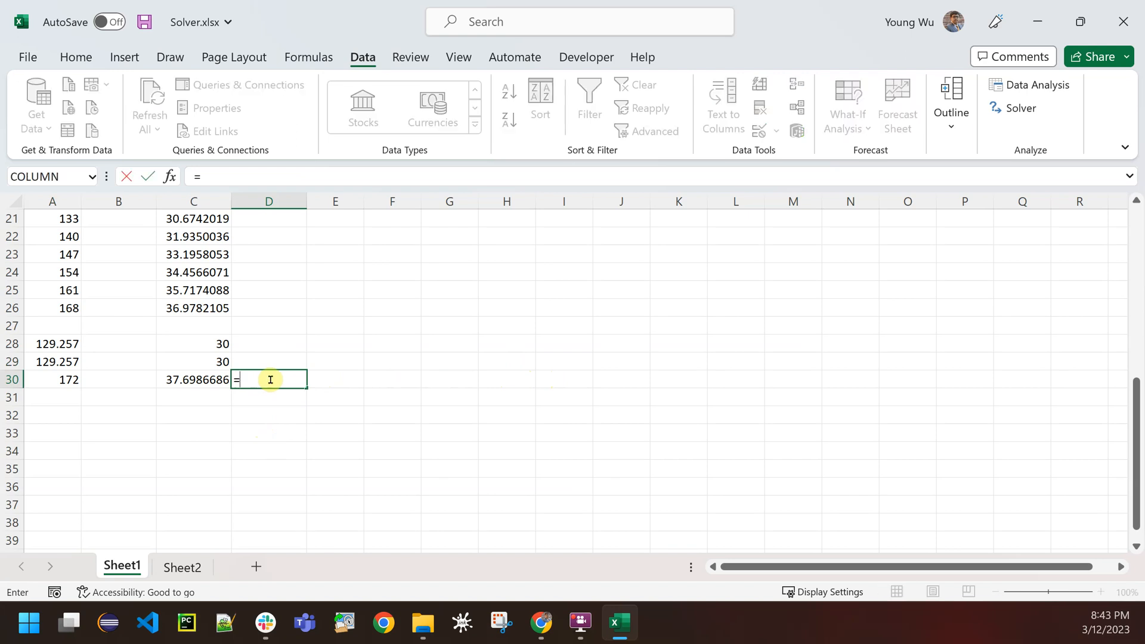
left_click(182, 380)
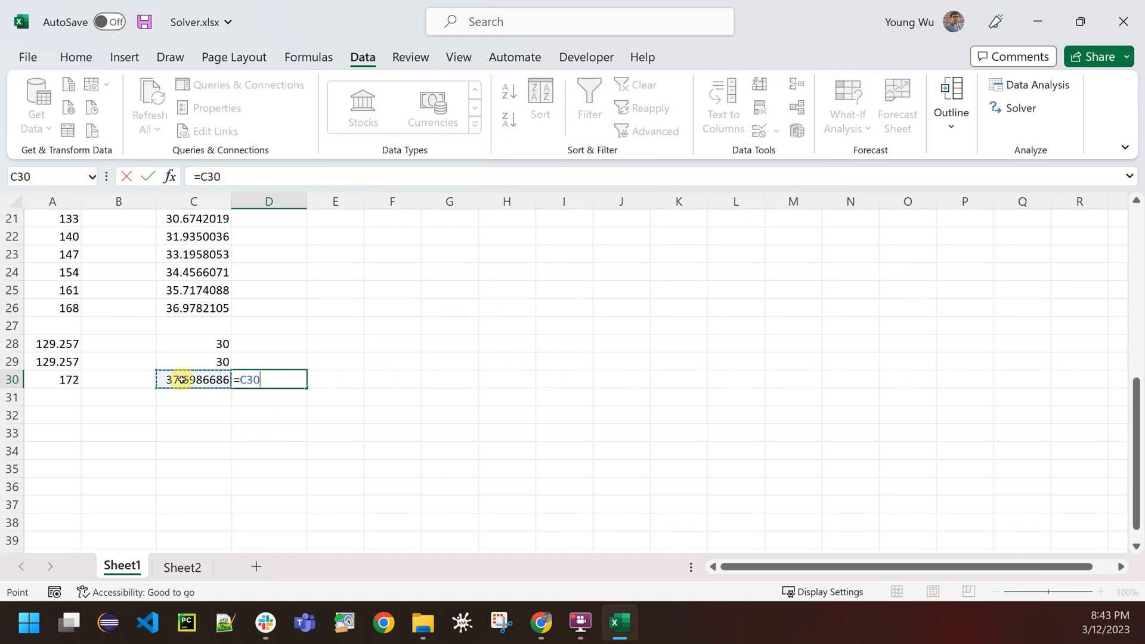
type("+fore")
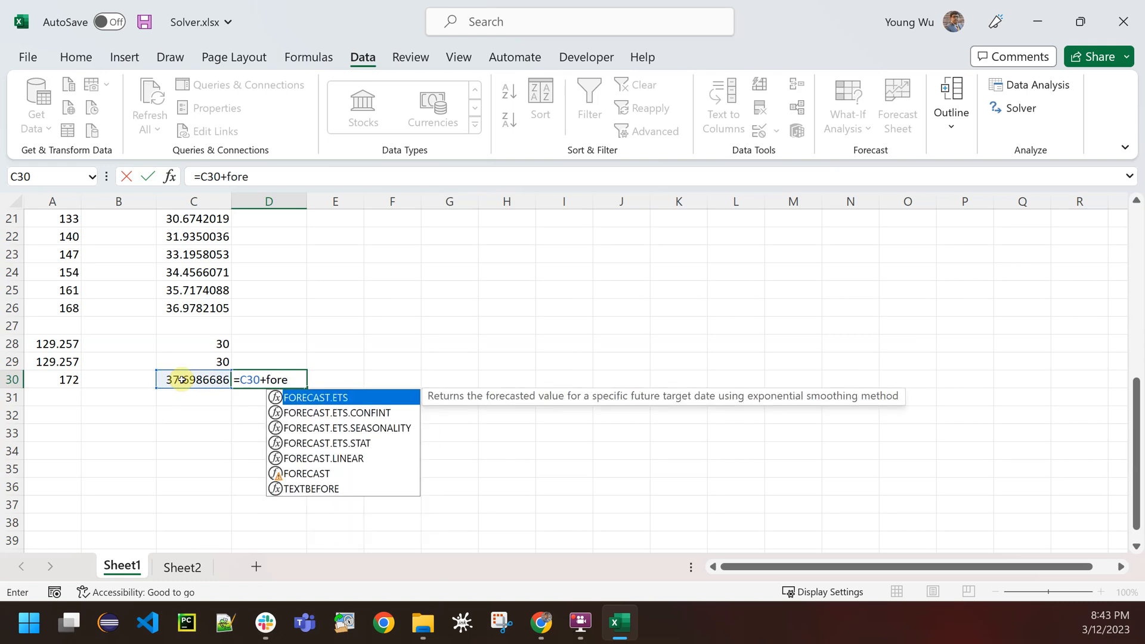
double_click(339, 413)
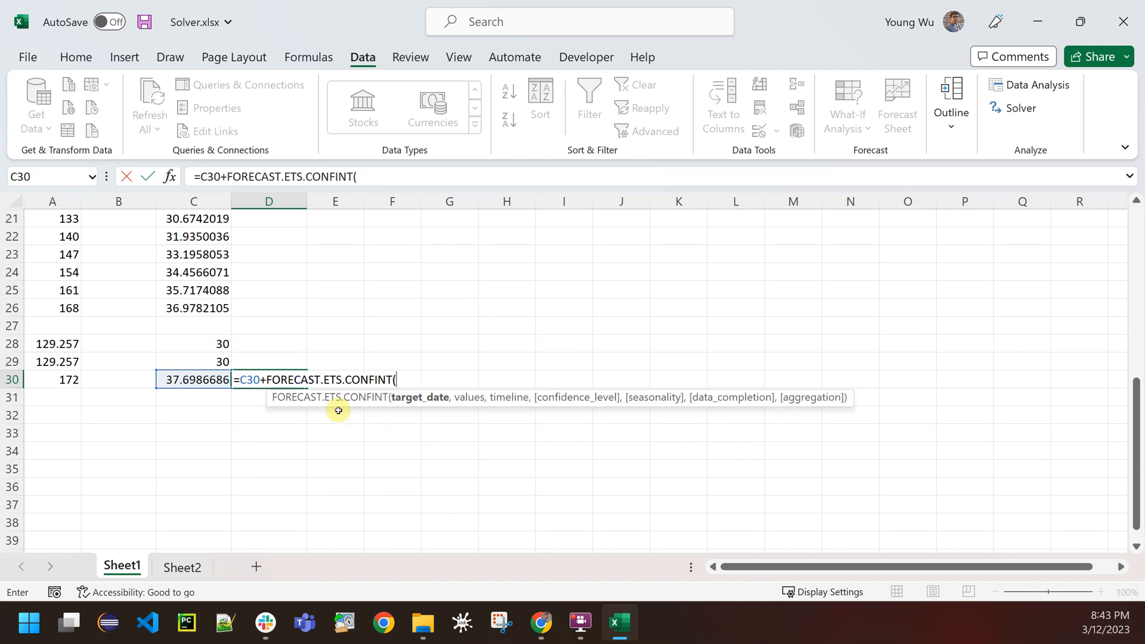
left_click(43, 380)
type(",")
scroll(159, 289, "up", 7)
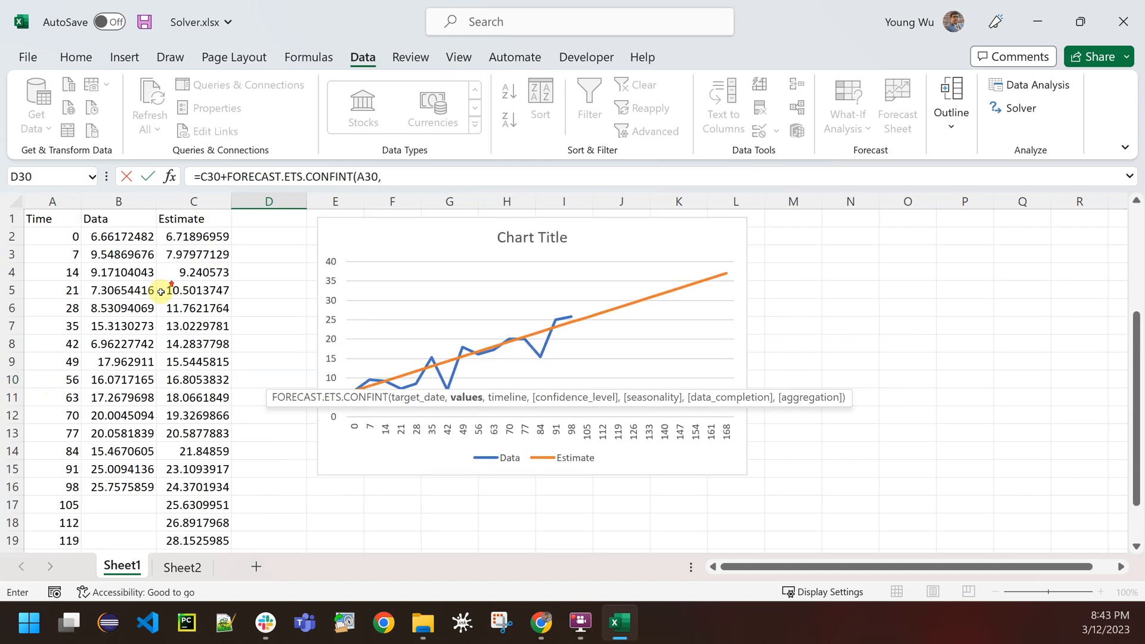
left_click_drag(120, 486, 115, 233)
type(",")
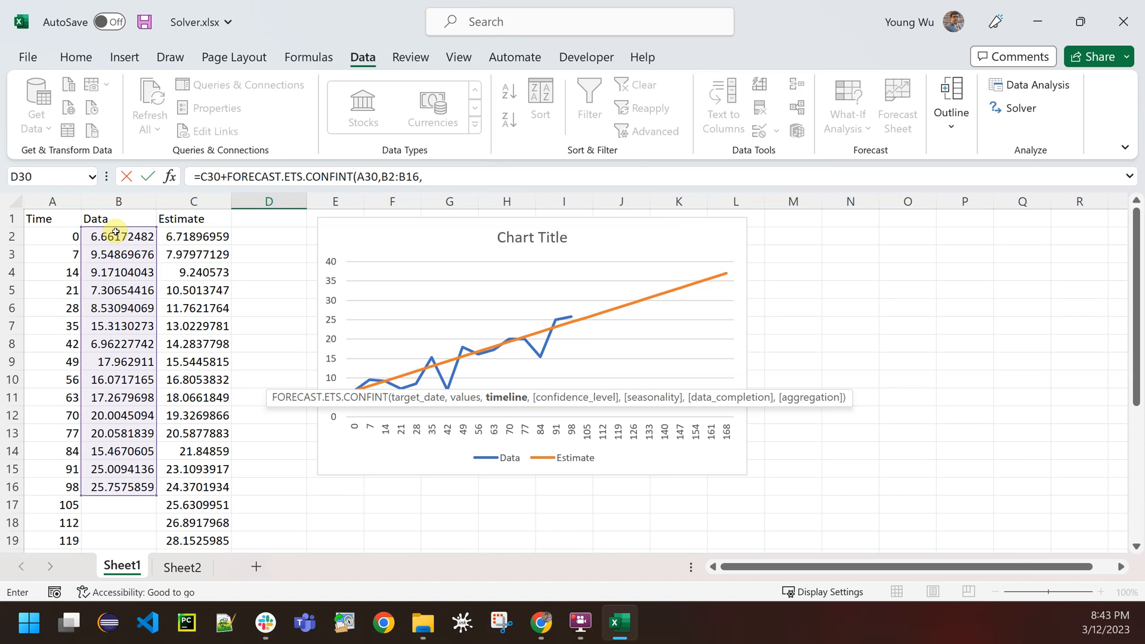
left_click_drag(55, 487, 43, 237)
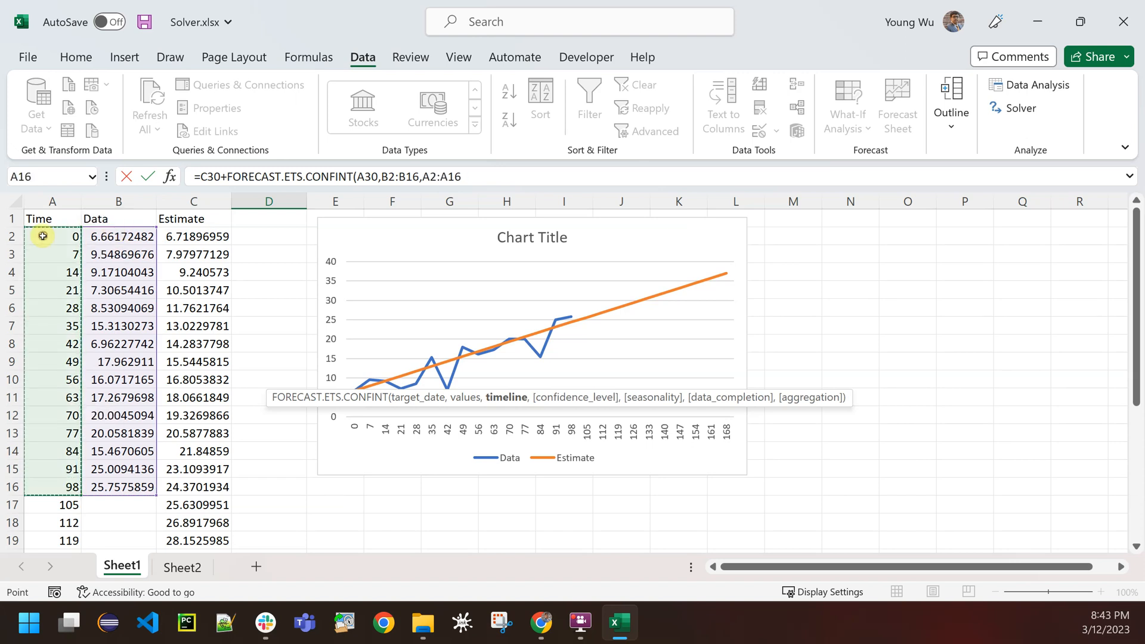
type(",")
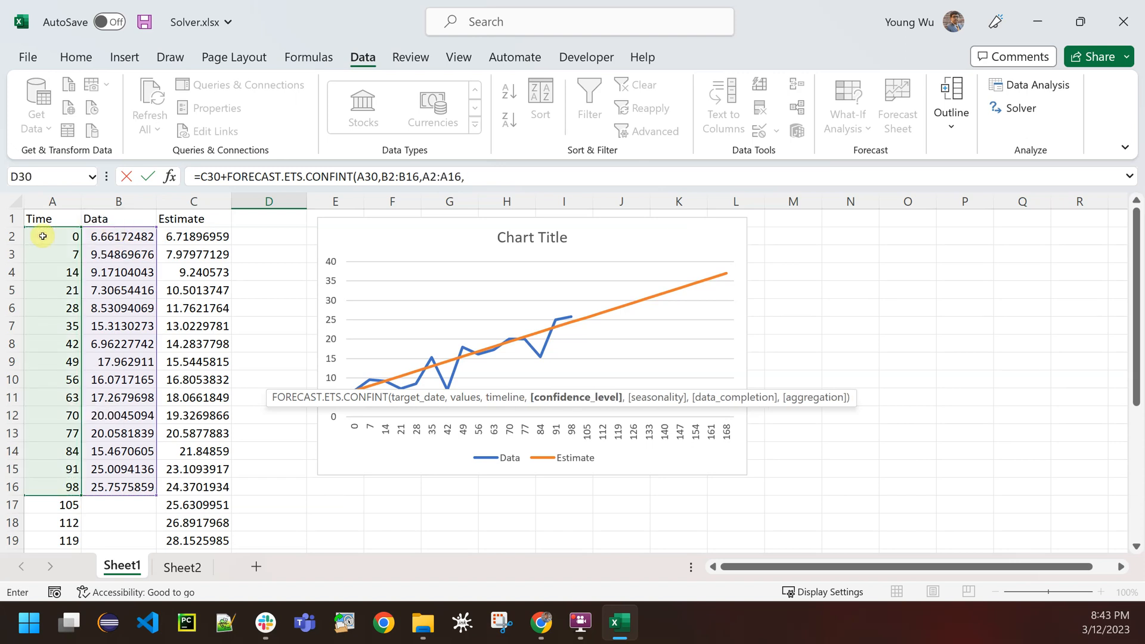
type("0.9)")
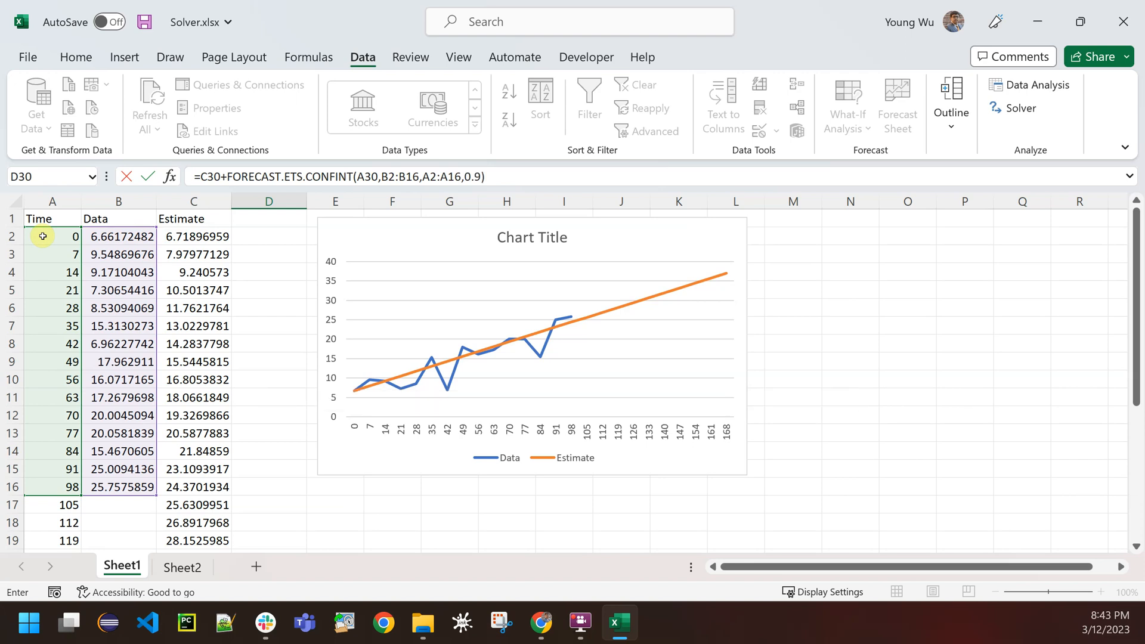
key("Return")
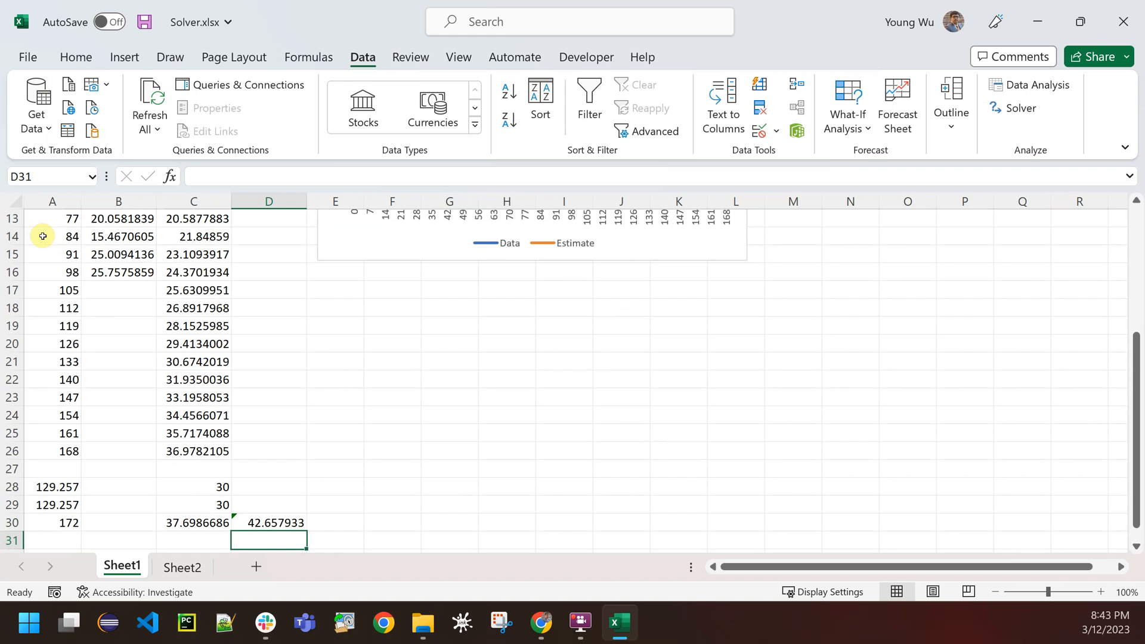
- Examine the ranges referenced by the confidence bound formula in D30, and compare it with the time in A30 and the forecast in C30
left_click(283, 513)
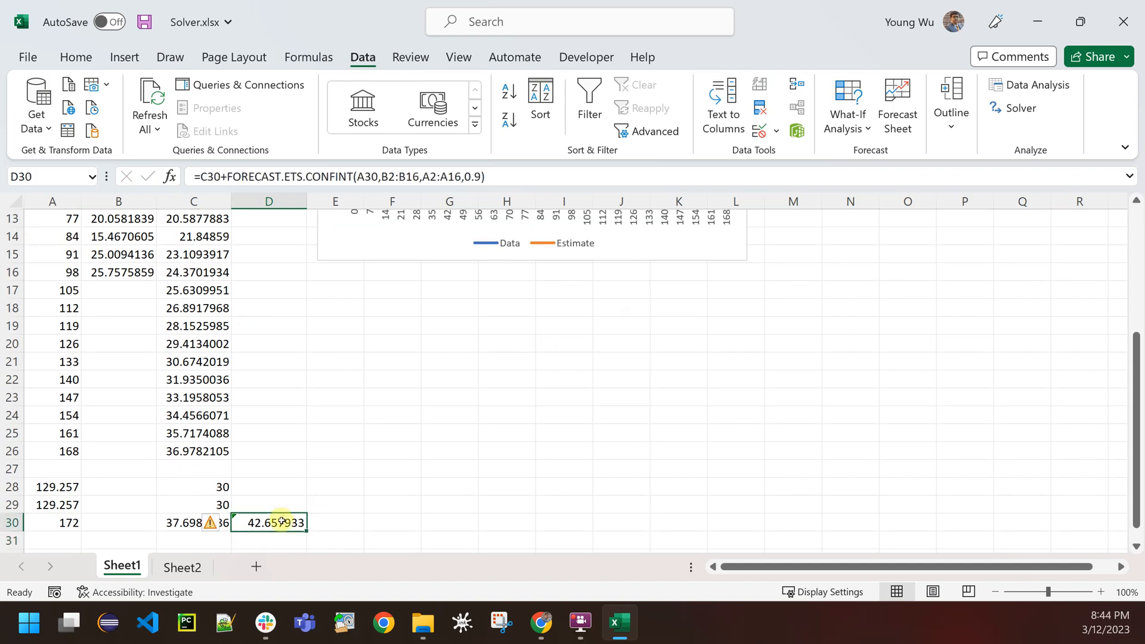
left_click(385, 177)
scroll(333, 362, "up", 4)
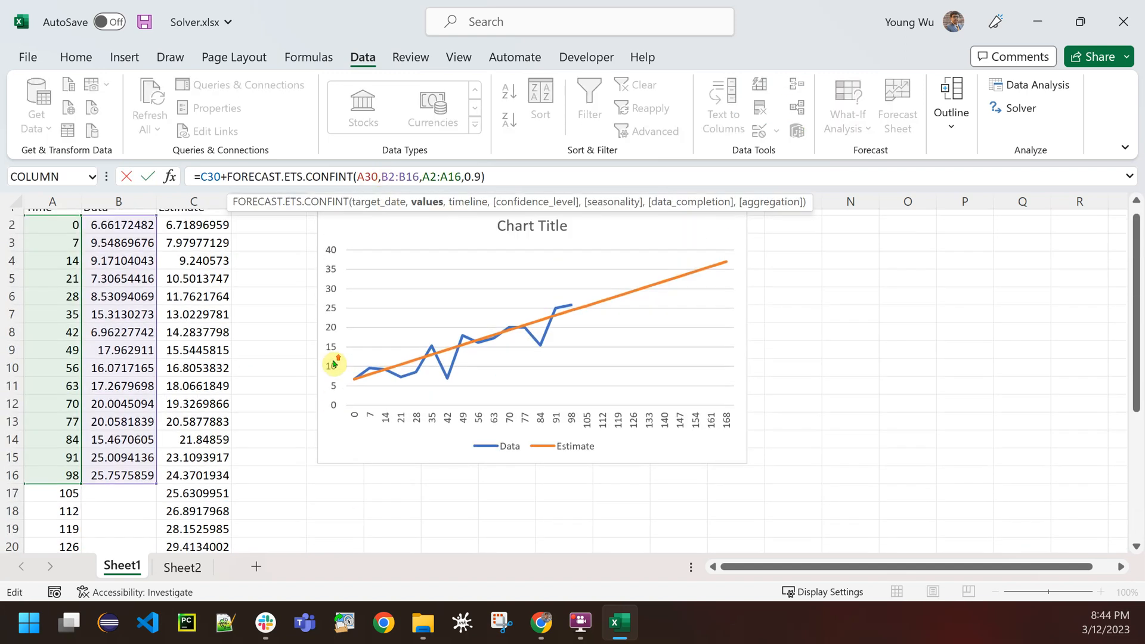
scroll(334, 362, "down", 7)
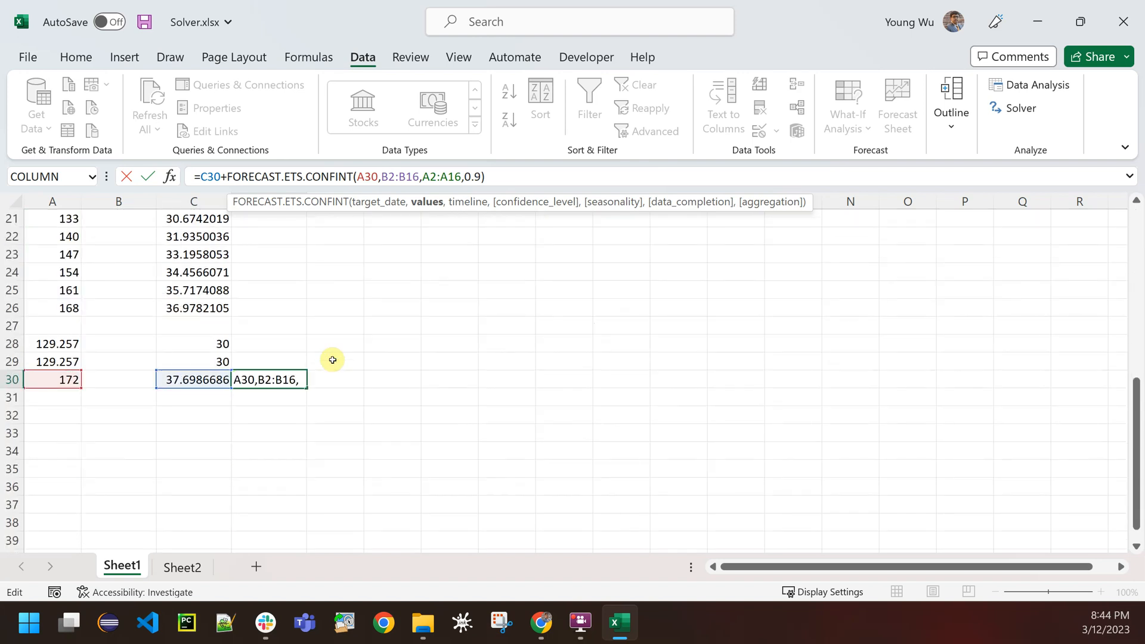
left_click(148, 177)
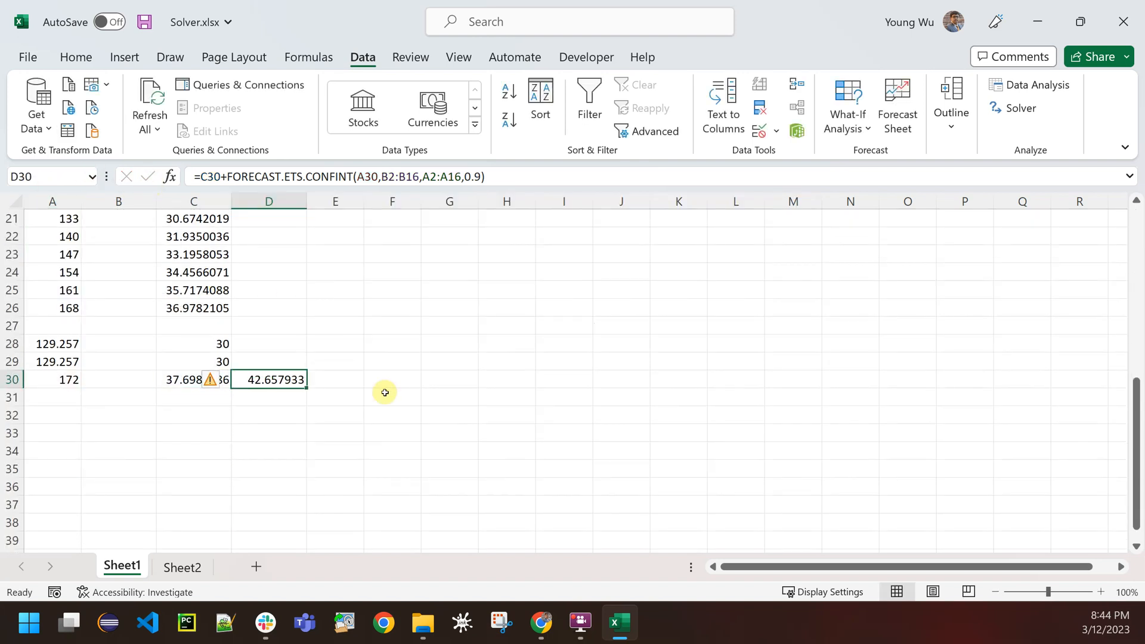
left_click(359, 380)
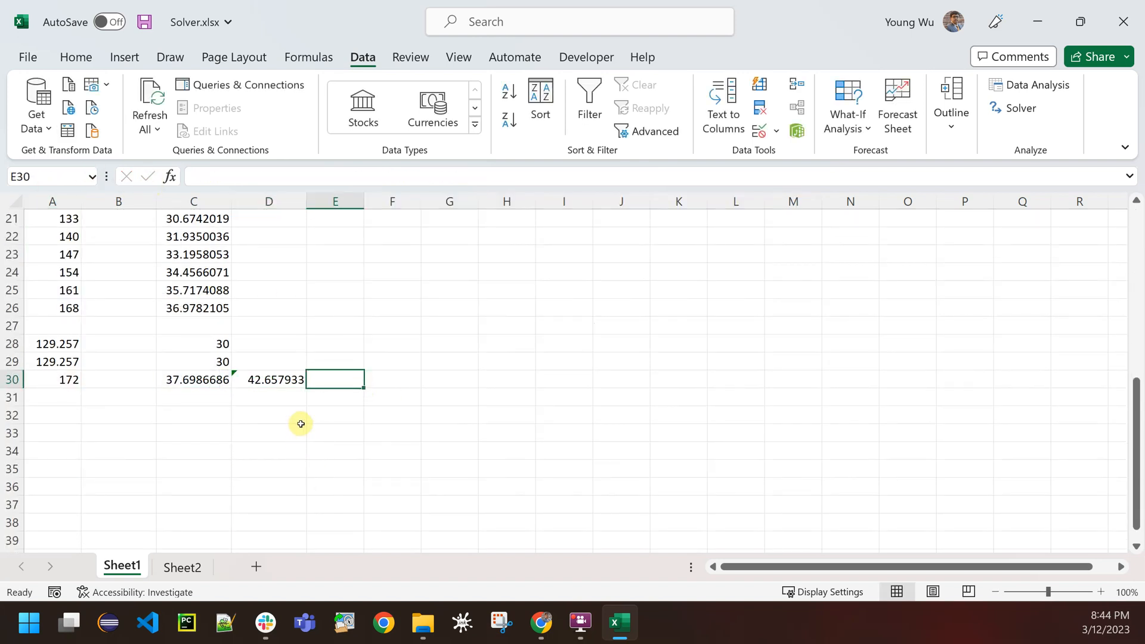
left_click(287, 380)
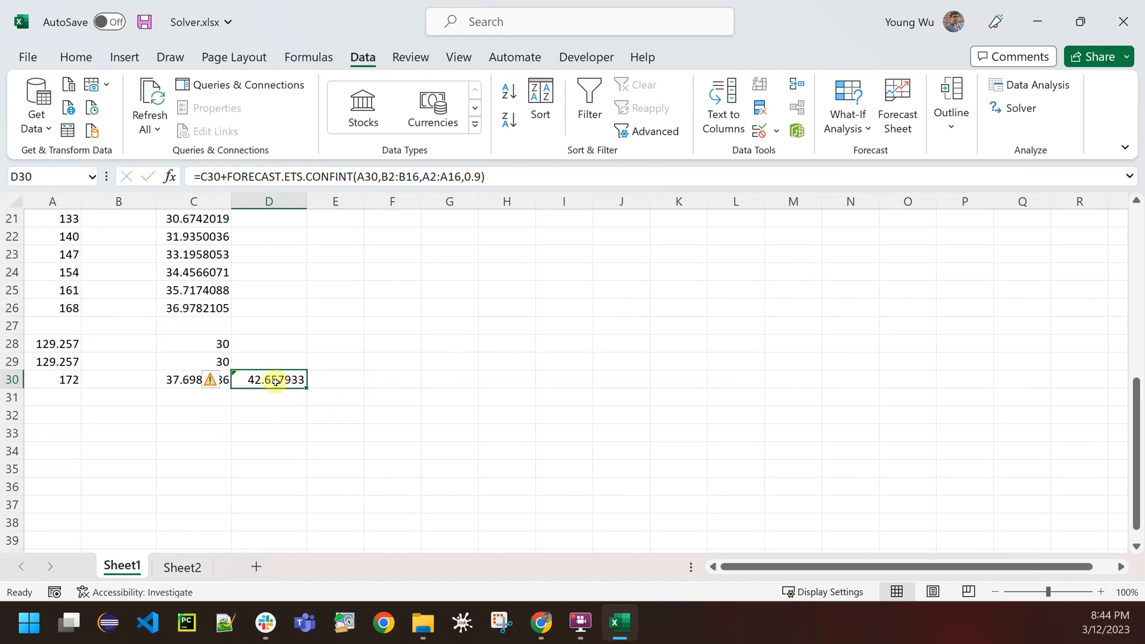
left_click(57, 382)
left_click(176, 382)
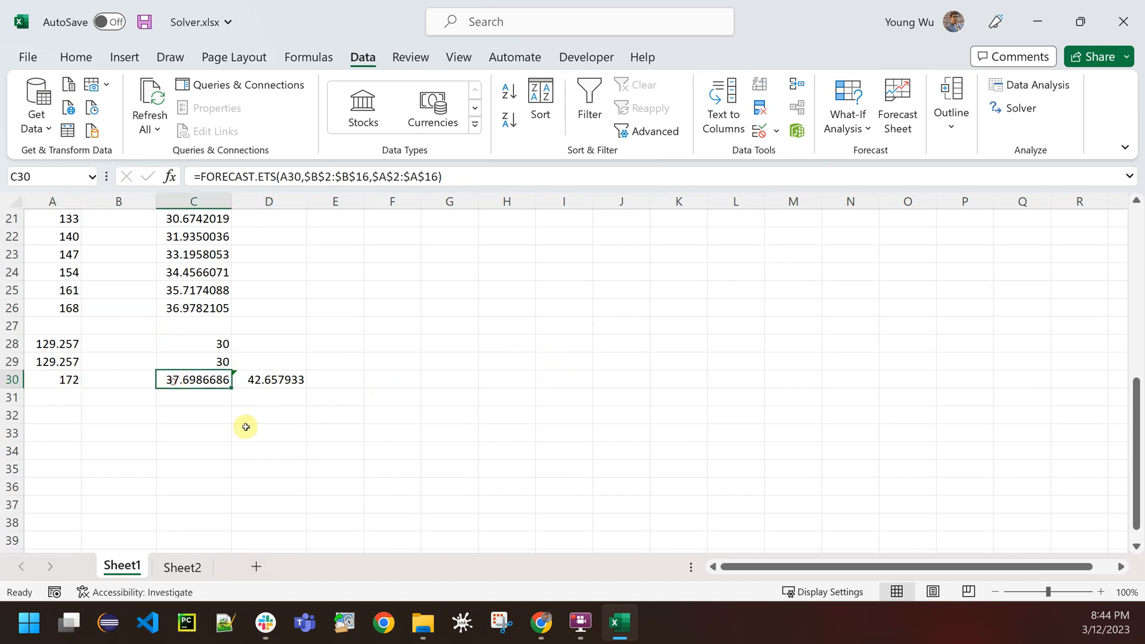
left_click(266, 379)
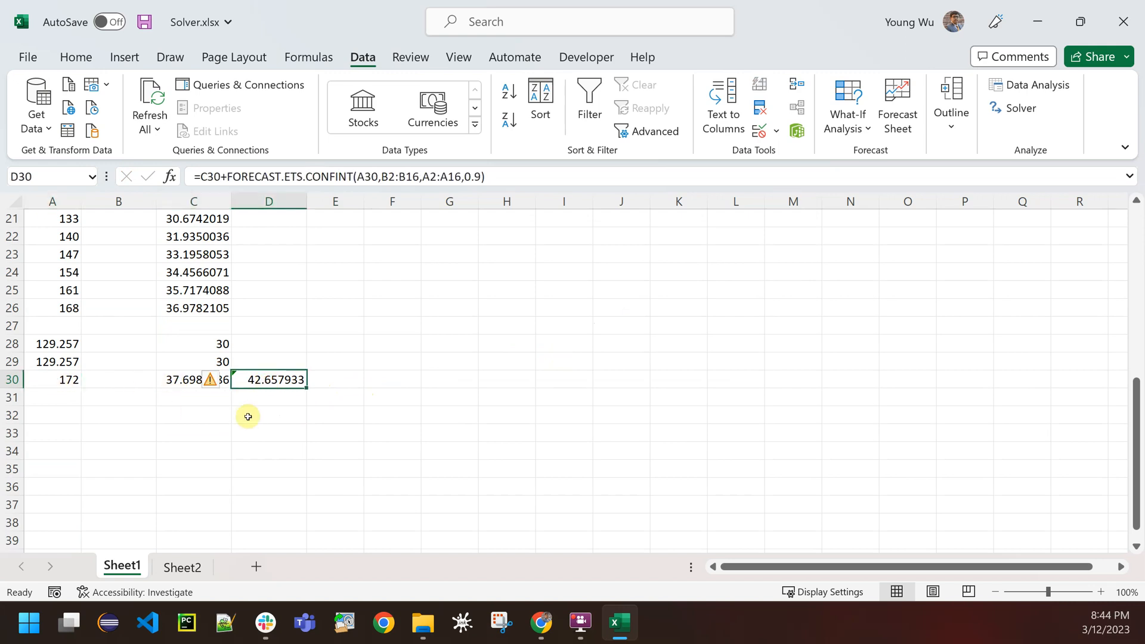
- Reopen Solver and set both the objective to minimize and the changing variable cell to A30
left_click(1021, 109)
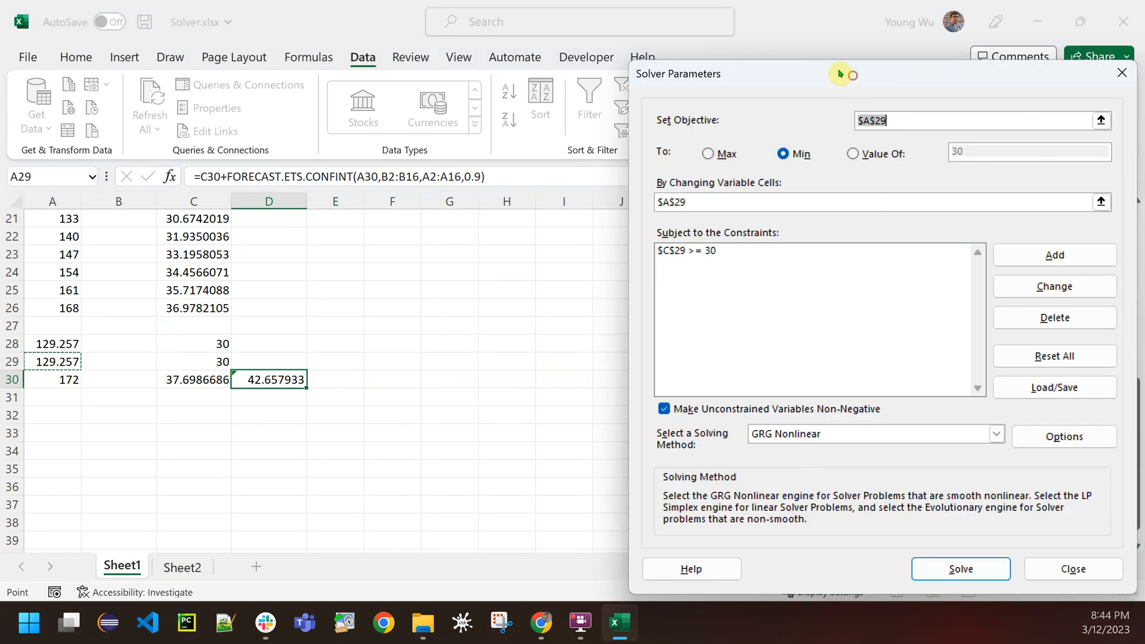
left_click_drag(853, 79, 795, 51)
left_click(1042, 94)
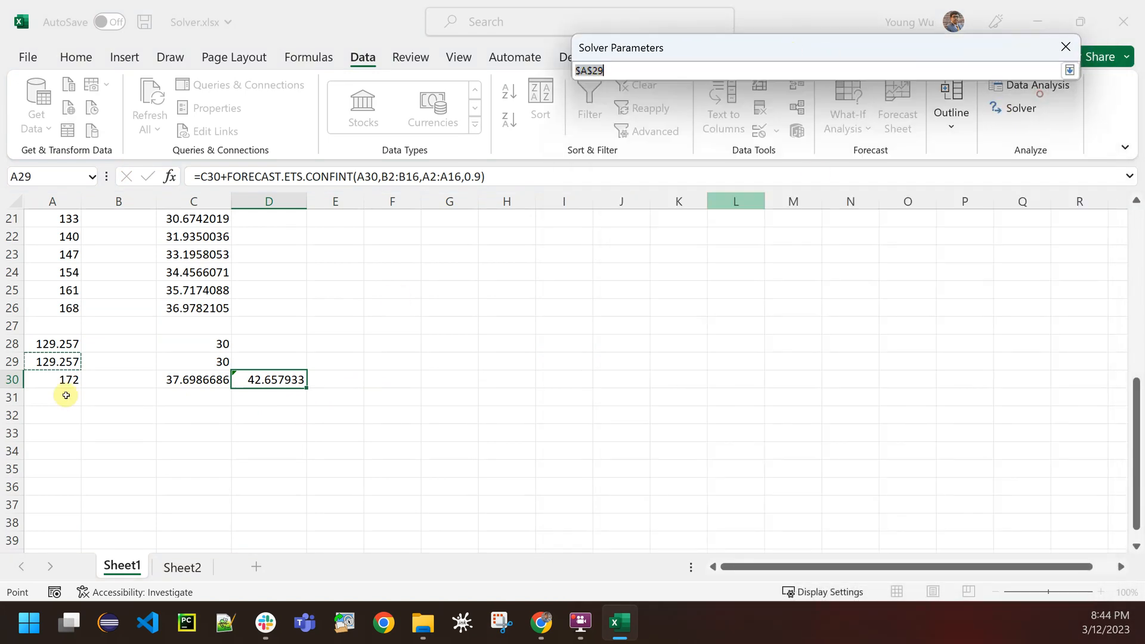
left_click(56, 380)
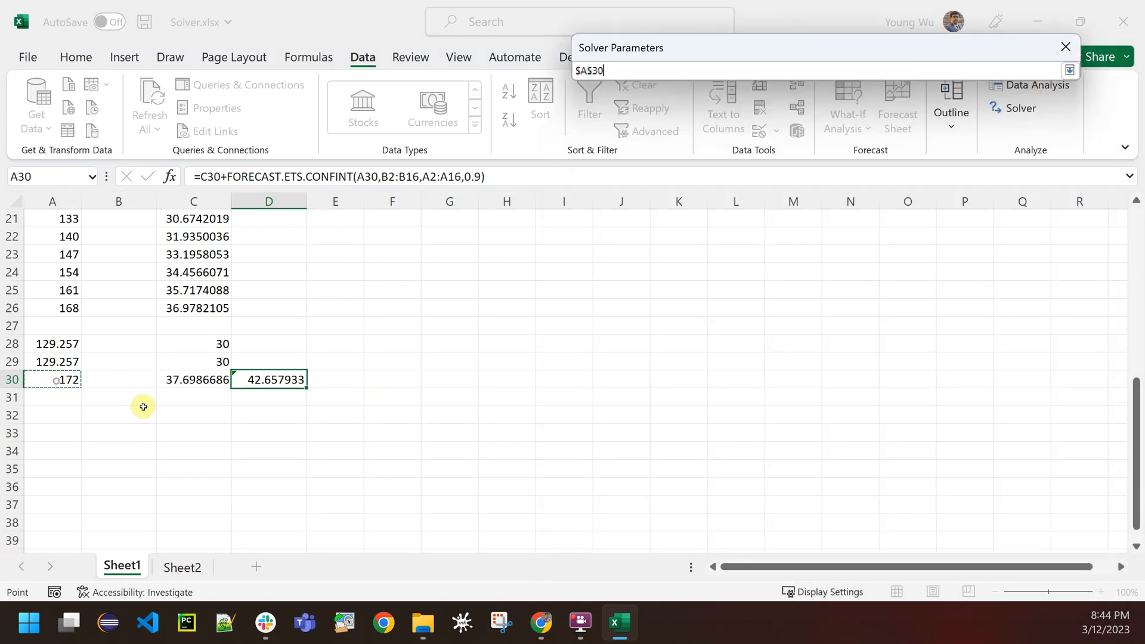
left_click(1068, 71)
left_click(1044, 176)
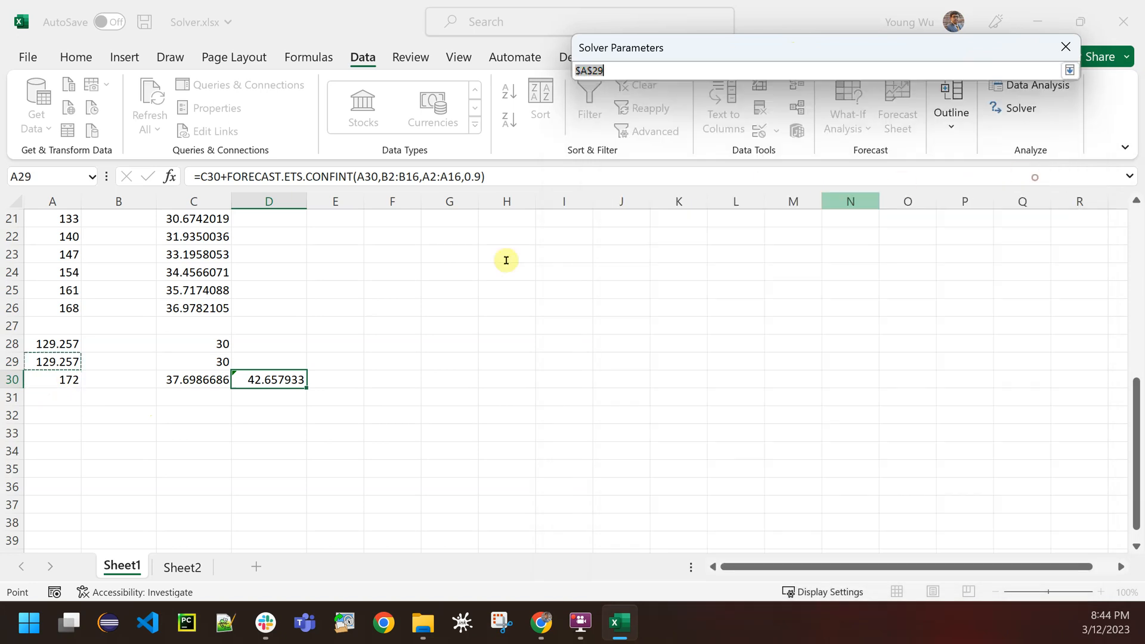
left_click(61, 382)
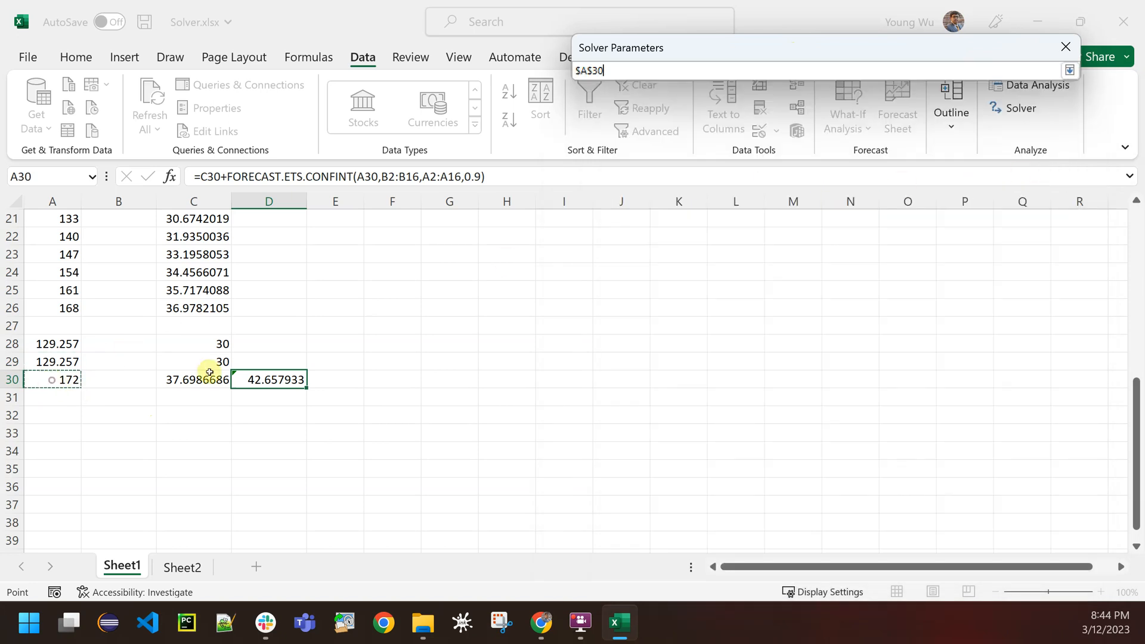
left_click(1069, 70)
- Change the existing Solver constraint on C29 so that it requires D30 >= 30
left_click(695, 226)
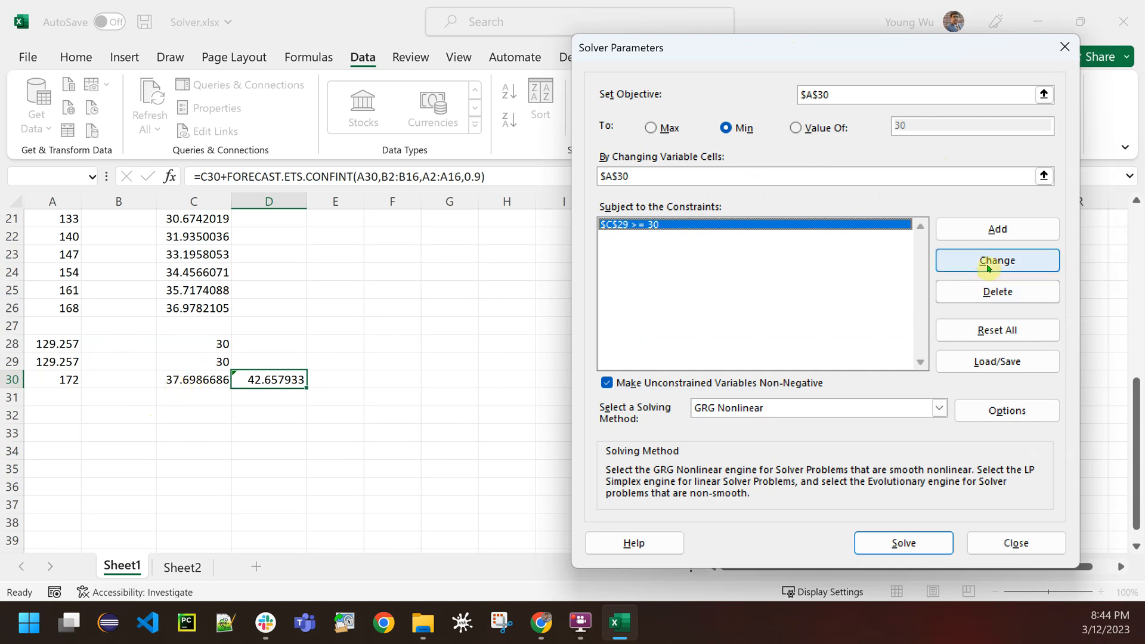
left_click(993, 231)
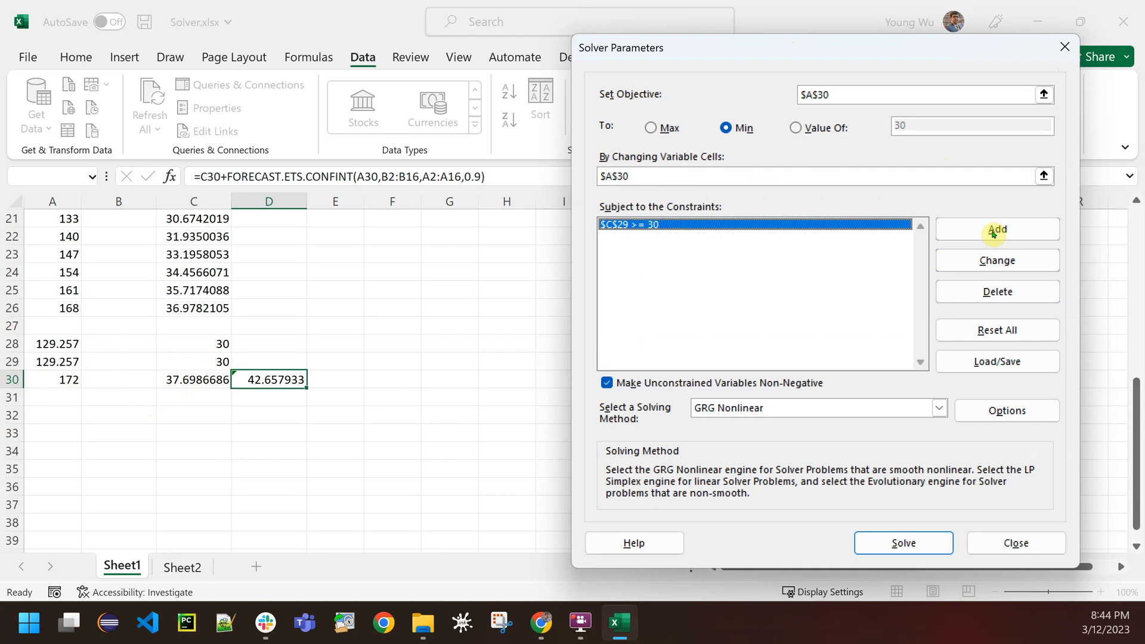
left_click(994, 260)
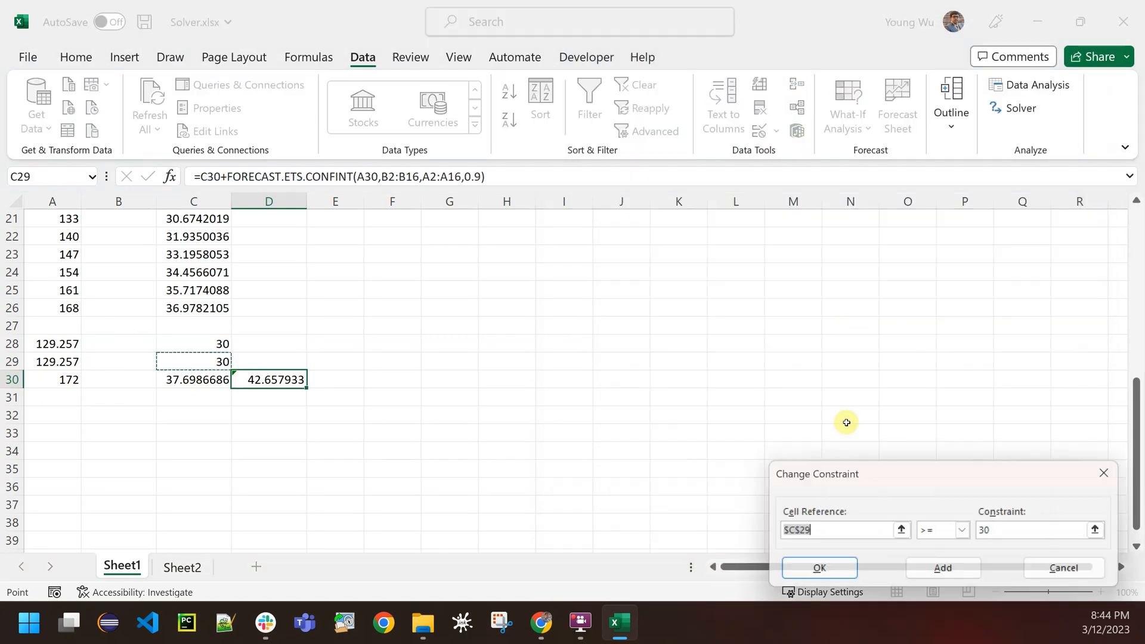
left_click(908, 533)
left_click(266, 379)
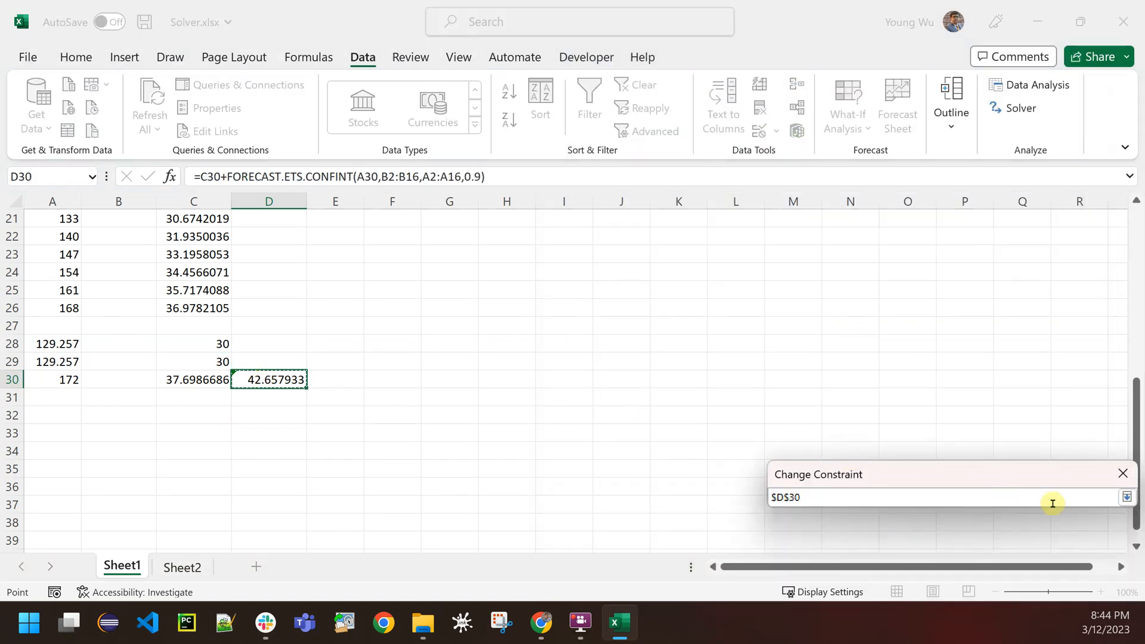
left_click(1126, 497)
left_click(821, 574)
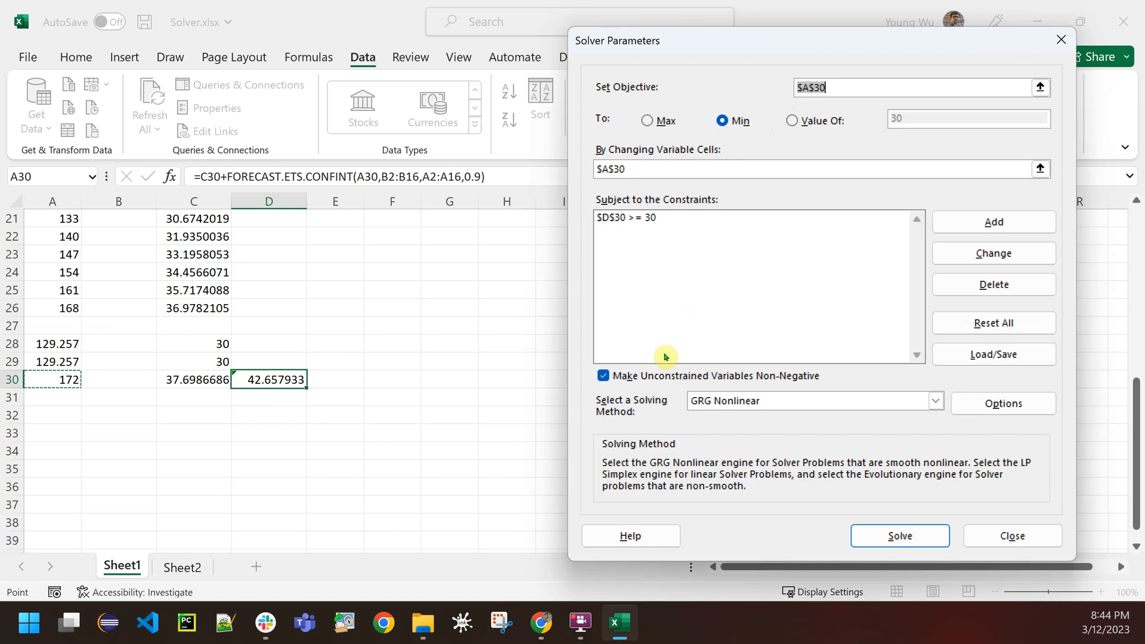
- Run Solver, keep the Solver solution, and inspect the solved time in A30
left_click(889, 536)
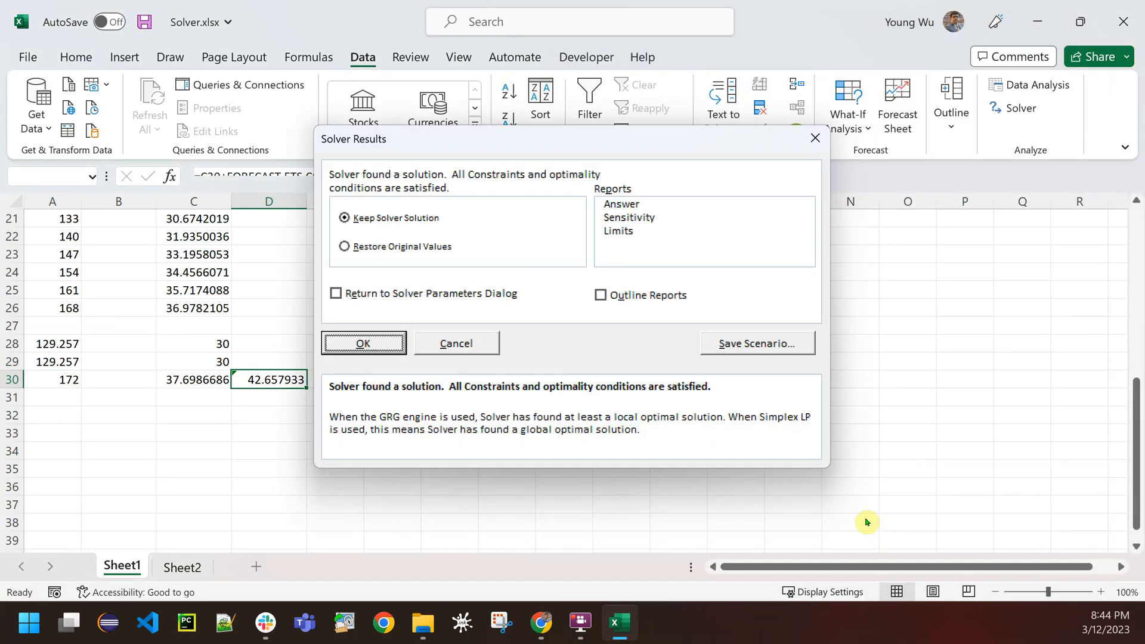
left_click(365, 345)
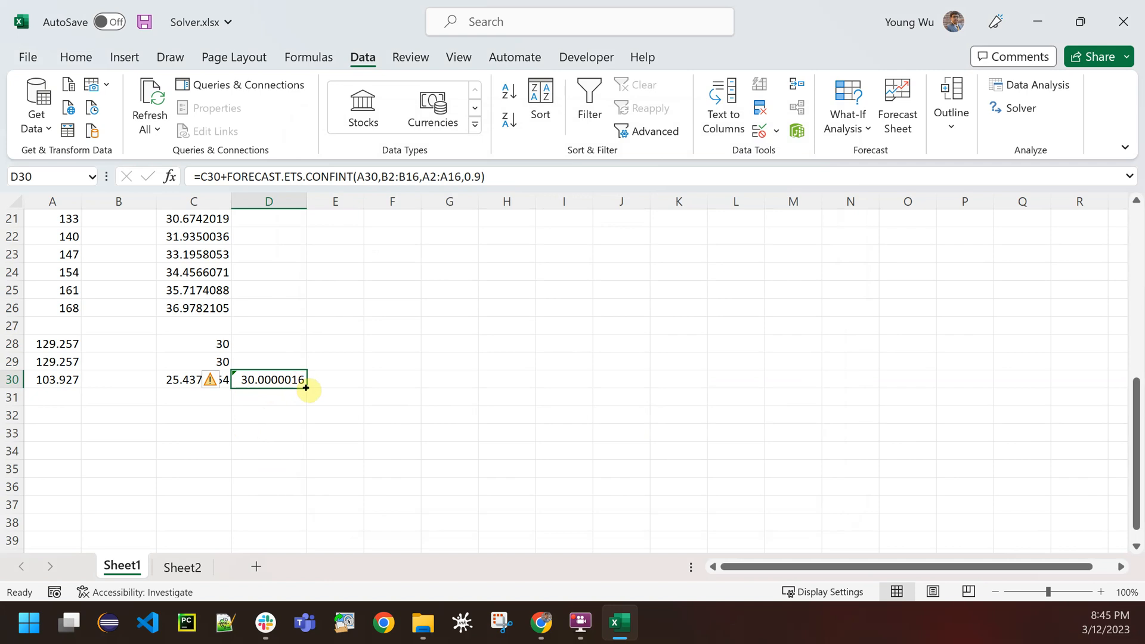
left_click(46, 378)
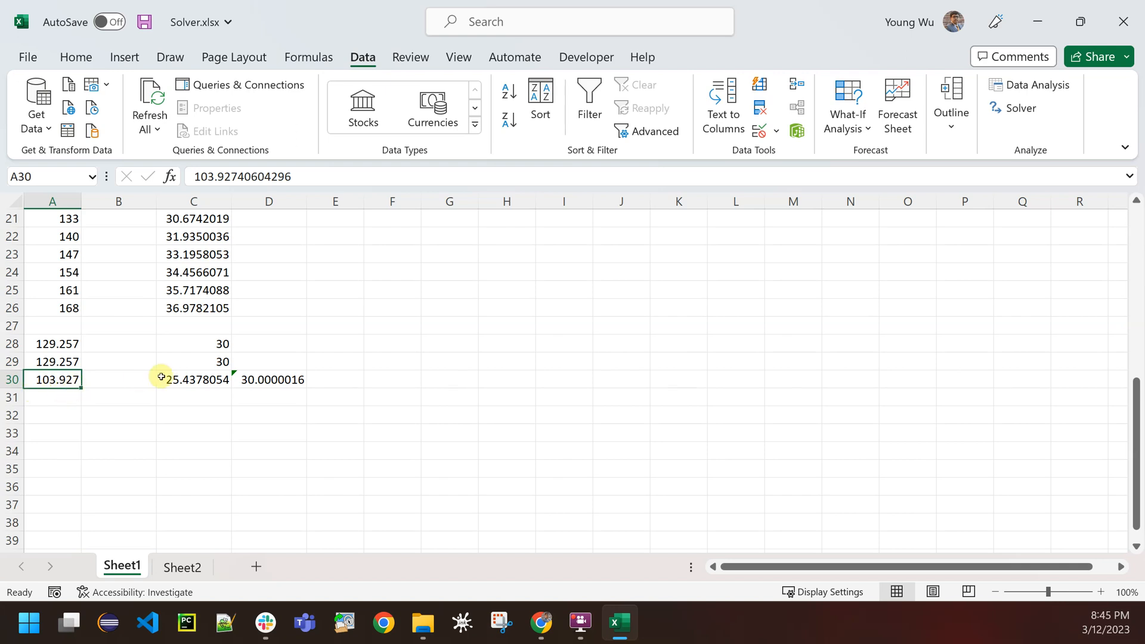
- Enter the start date 2/2 in cell F30
left_click(401, 375)
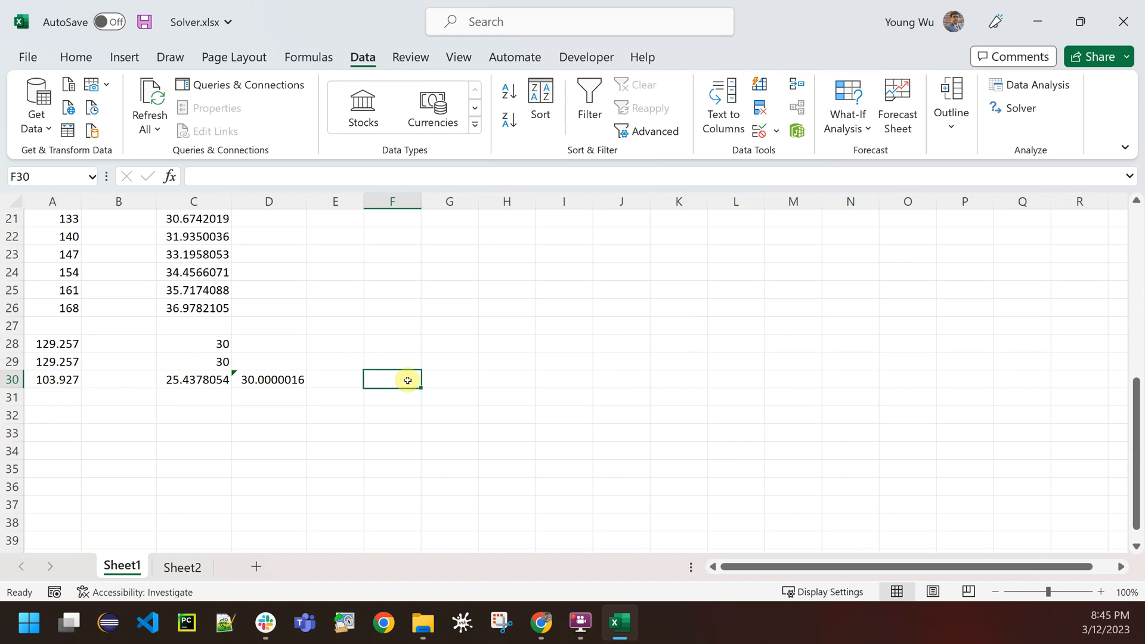
type("=")
key("BackSpace")
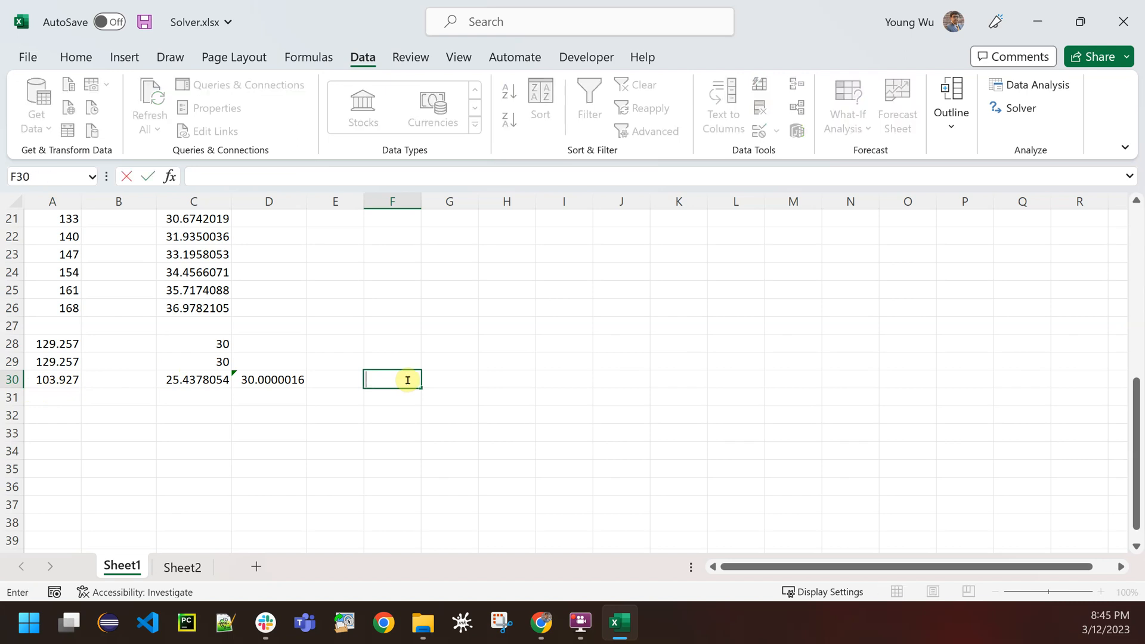
type("2/2")
key("Return")
- Enter =F30+A30 in cell G30 to convert the upper-bound solution time into a calendar date
key("Up")
key("Right")
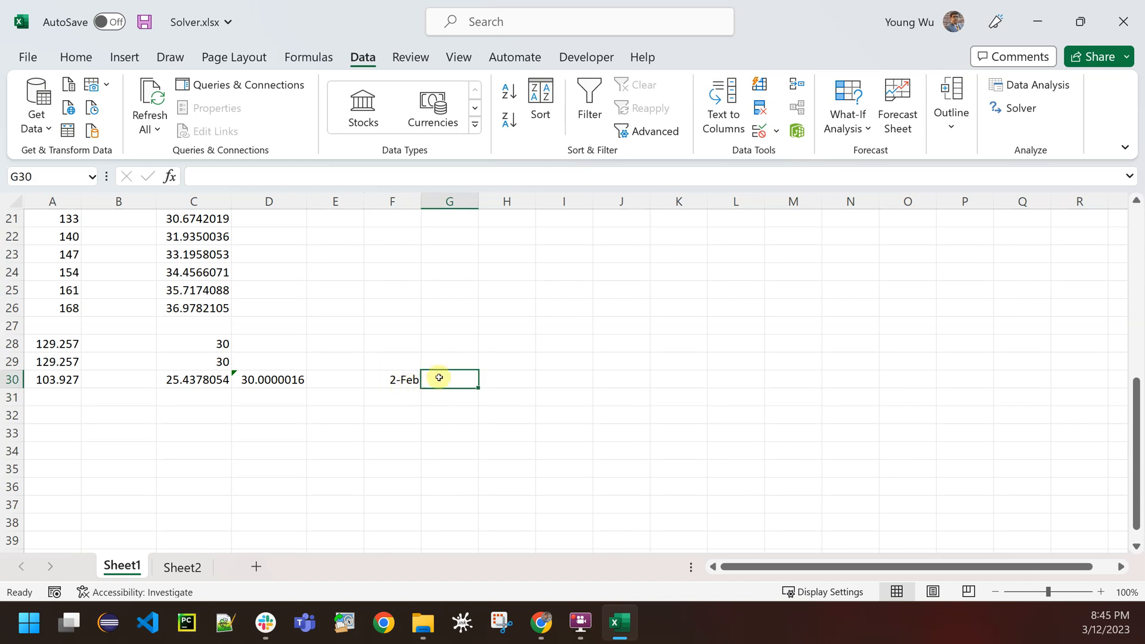
type("=")
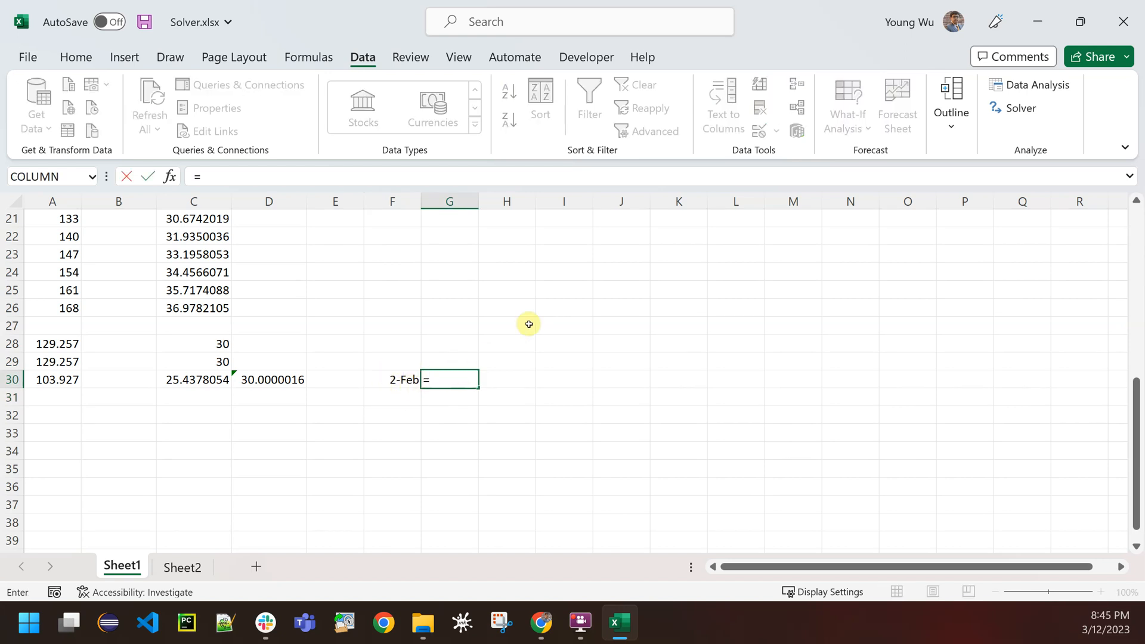
left_click(46, 380)
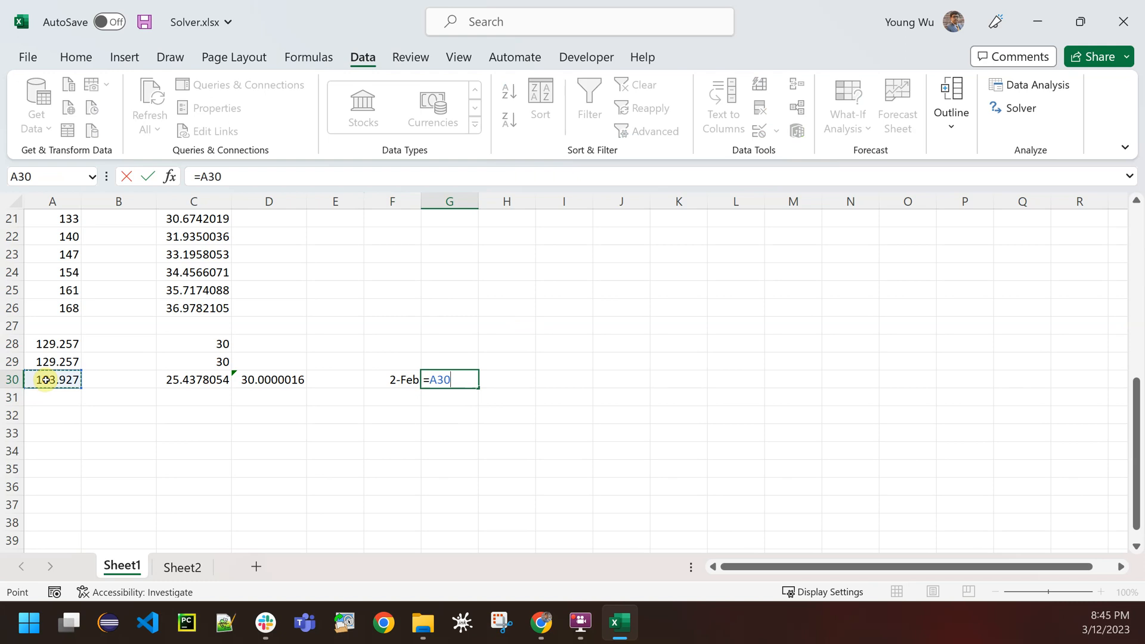
type("+")
key("BackSpace")
key("BackSpace")
key("BackSpace")
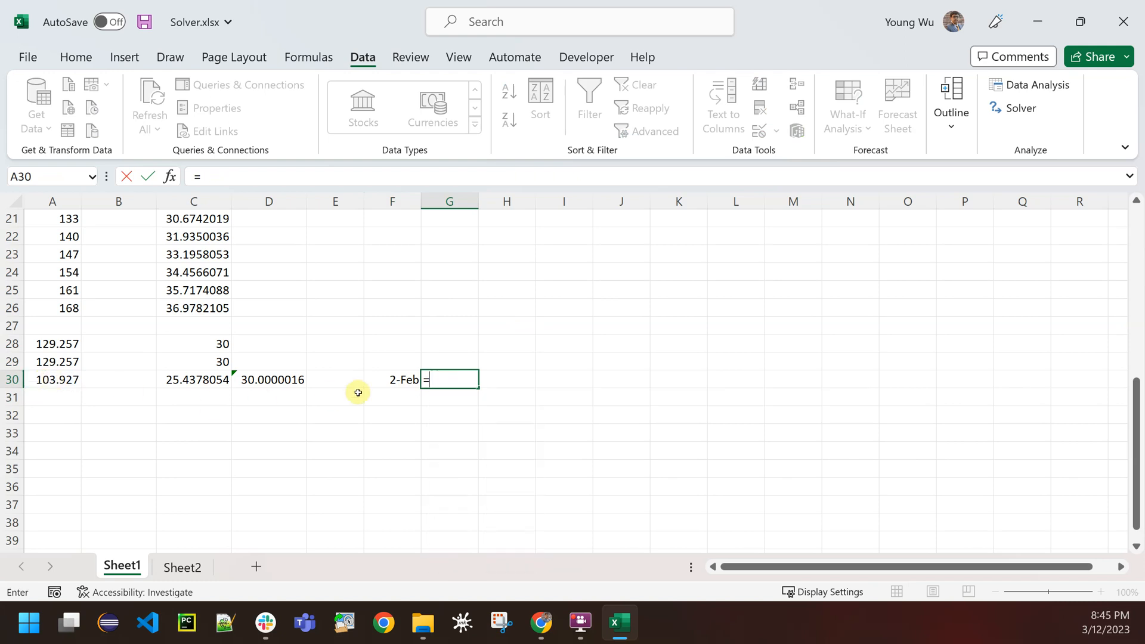
left_click(385, 380)
type("+")
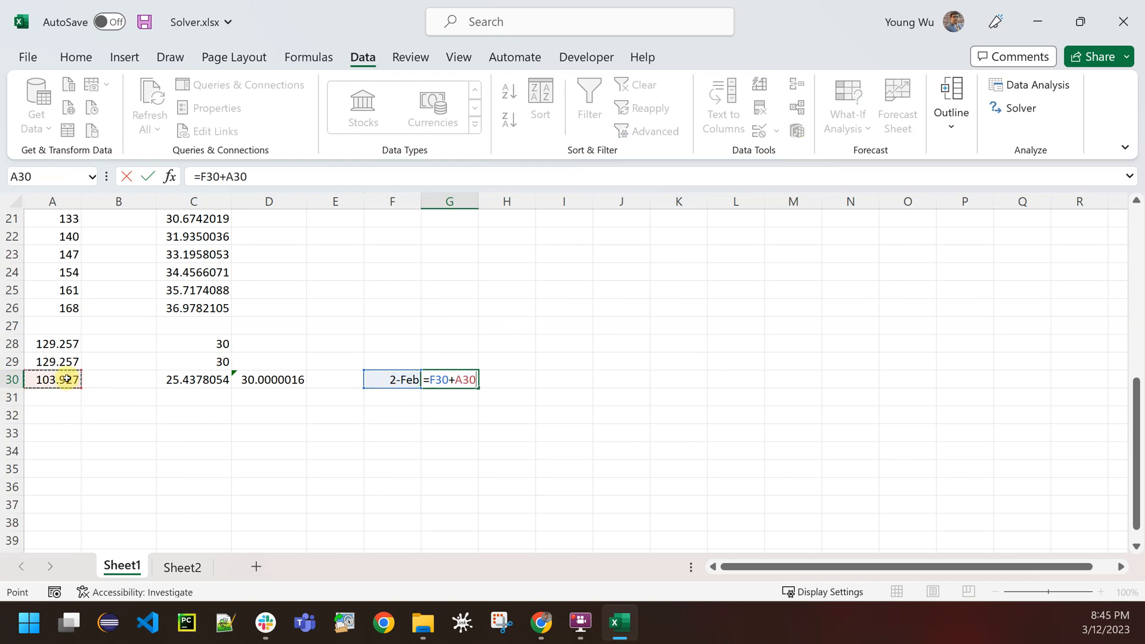
key("Return")
key("Up")
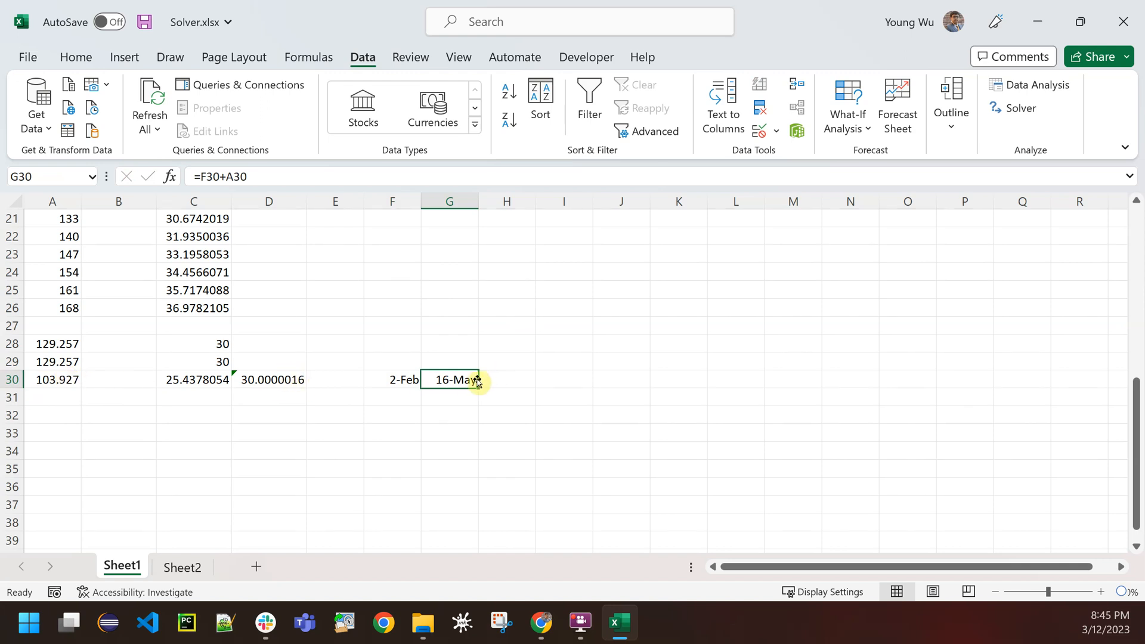
- Enter =F30+A29 in cell H30 to date the estimate's solution time, and review the confidence bound formula in D30
left_click(499, 381)
type("=")
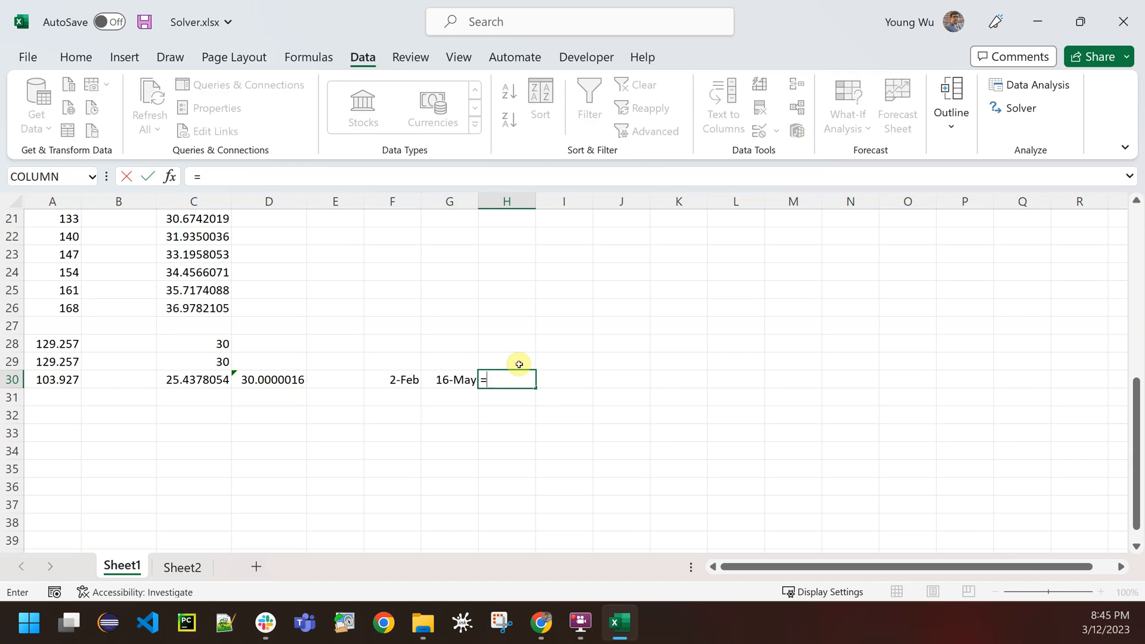
left_click(391, 381)
type("+")
left_click(56, 364)
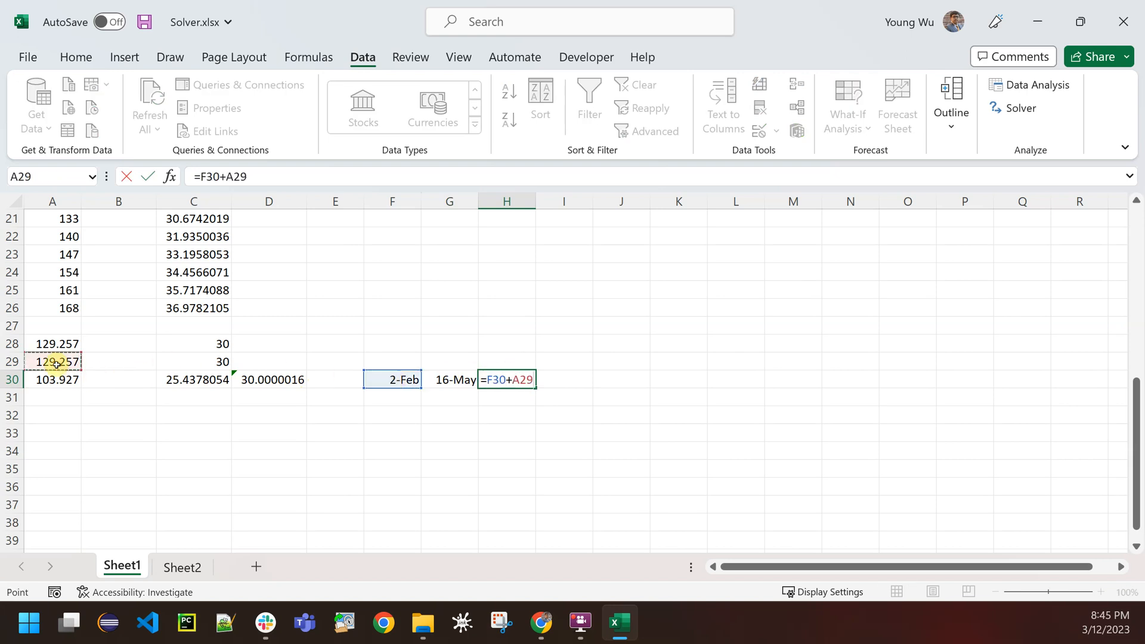
key("Return")
key("Up")
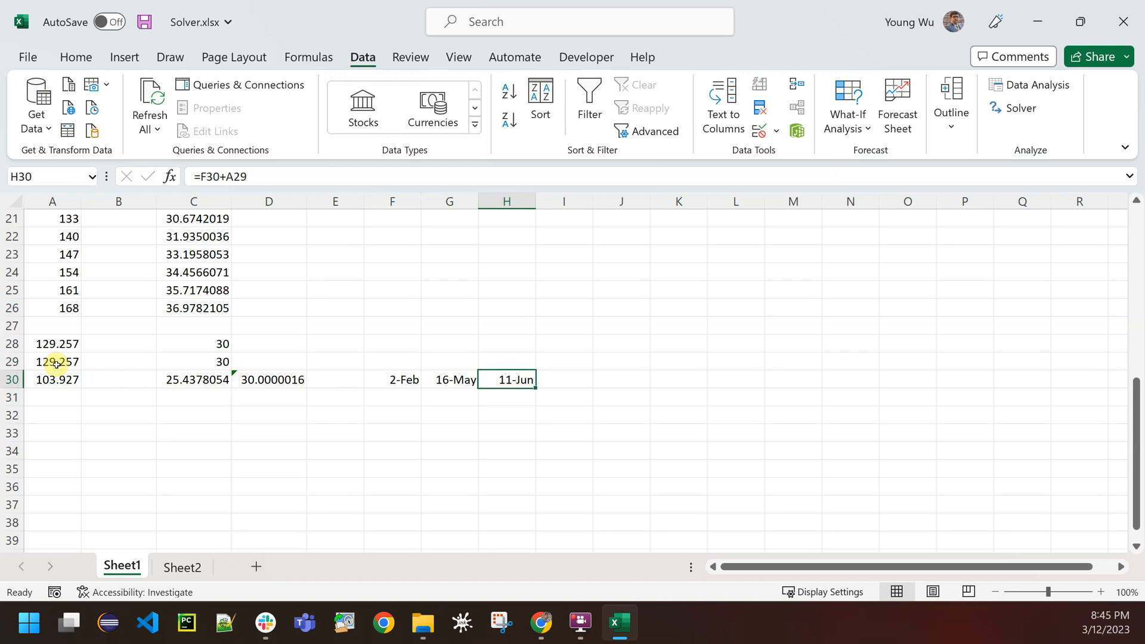
left_click(290, 380)
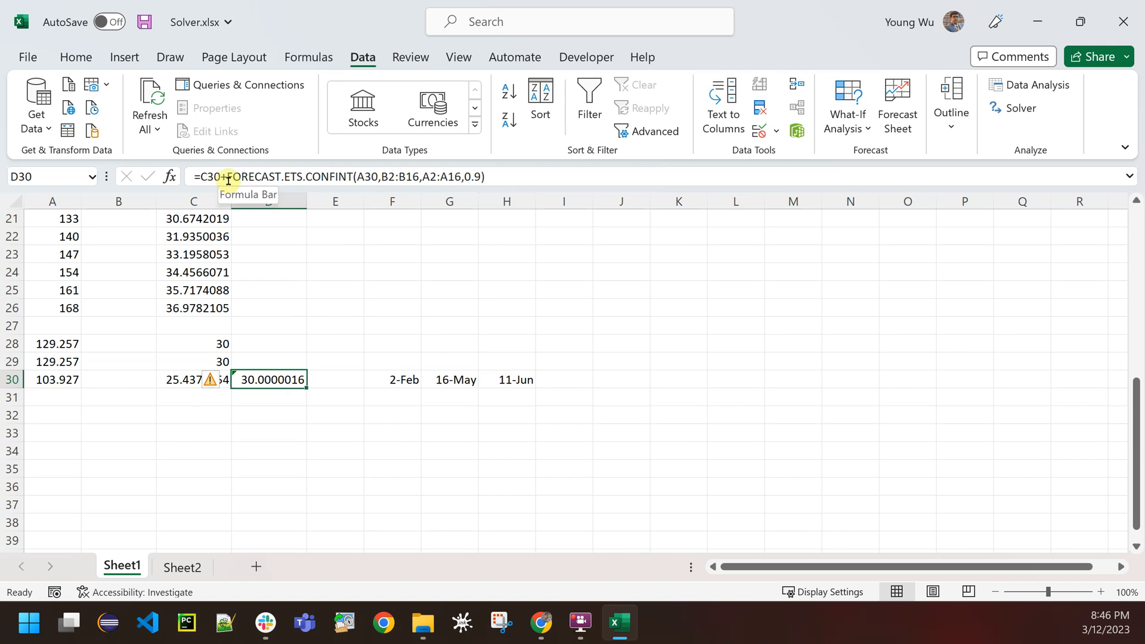